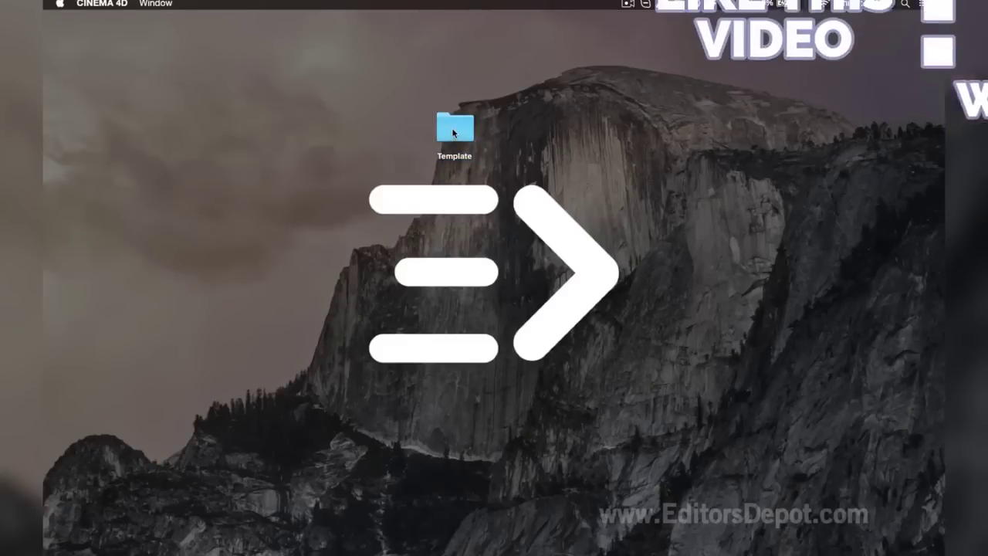
Step: Open the Template folder and load Template V8.0.c4d into Cinema 4D
double_click(454, 133)
click(540, 179)
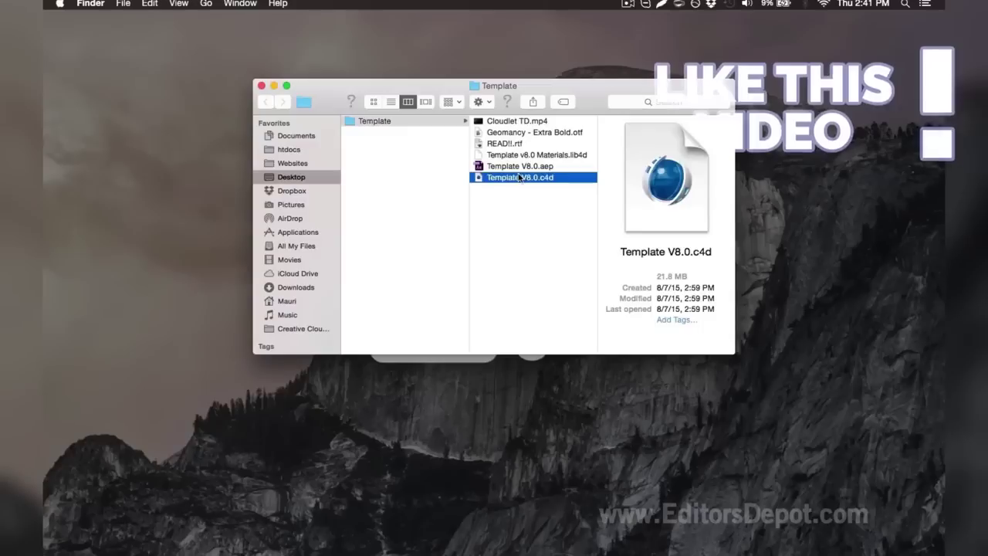
mouse_move(797, 550)
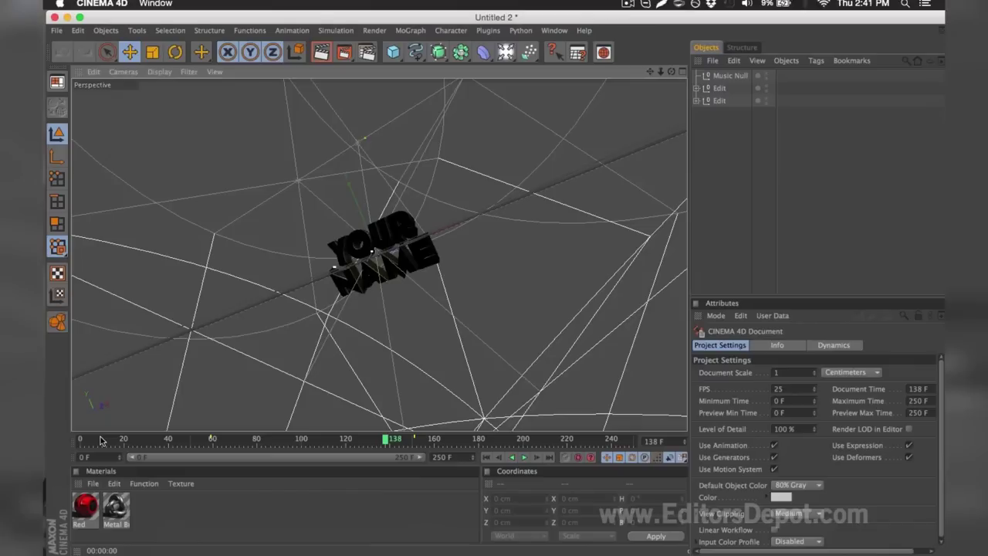
Step: Move the timeline to frame 161 and expand both Edit groups
drag(100, 440, 437, 434)
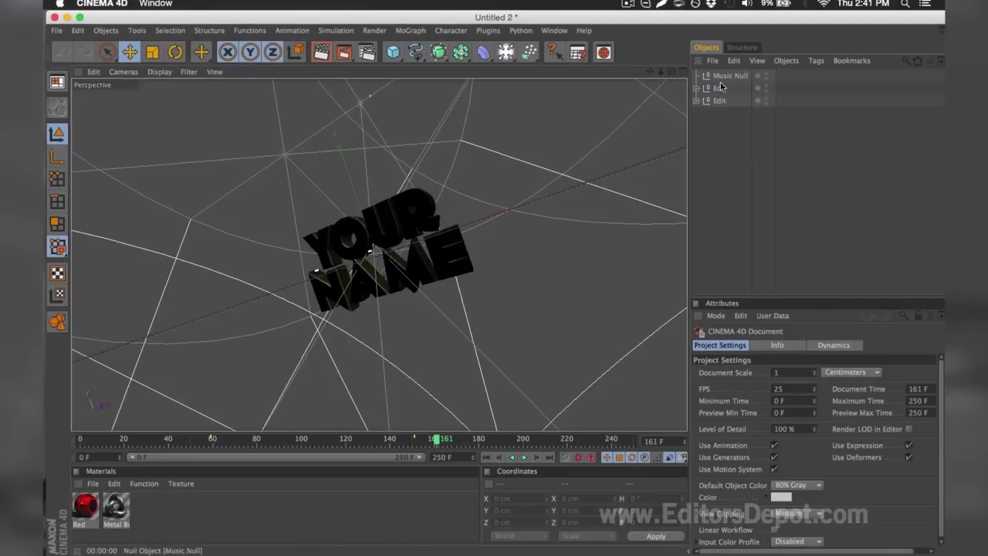
click(697, 88)
click(696, 125)
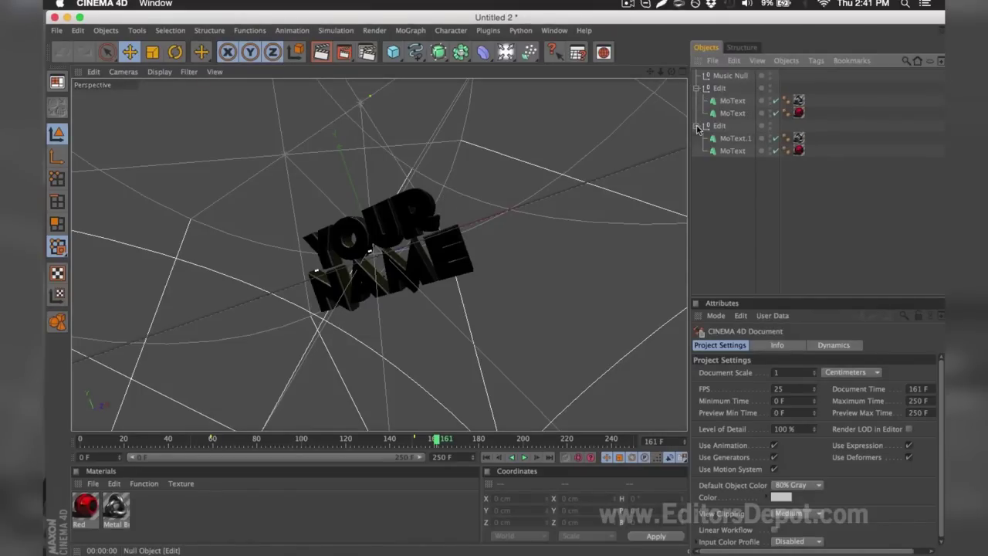
Step: Inspect the font of the MoText.1 NAME text without changing it
click(715, 139)
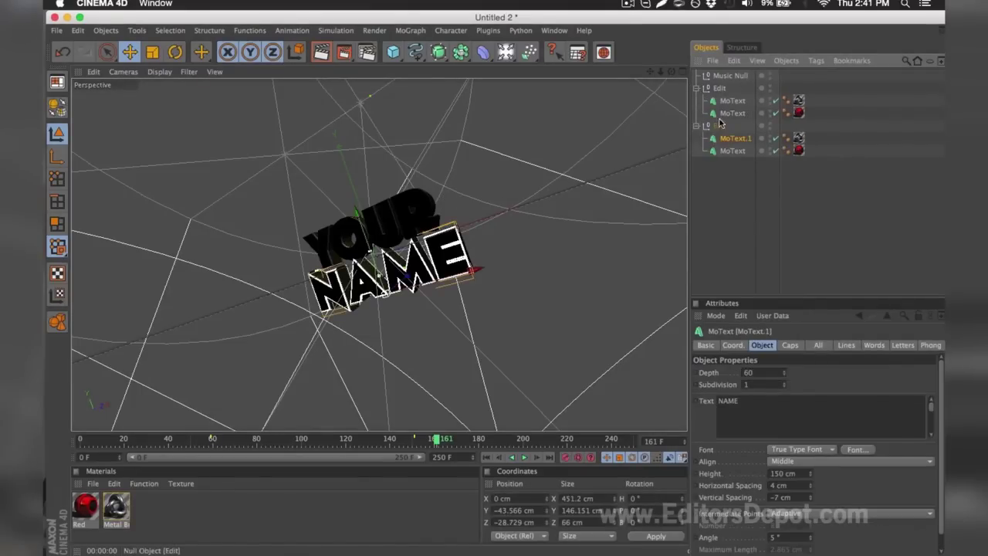
click(854, 449)
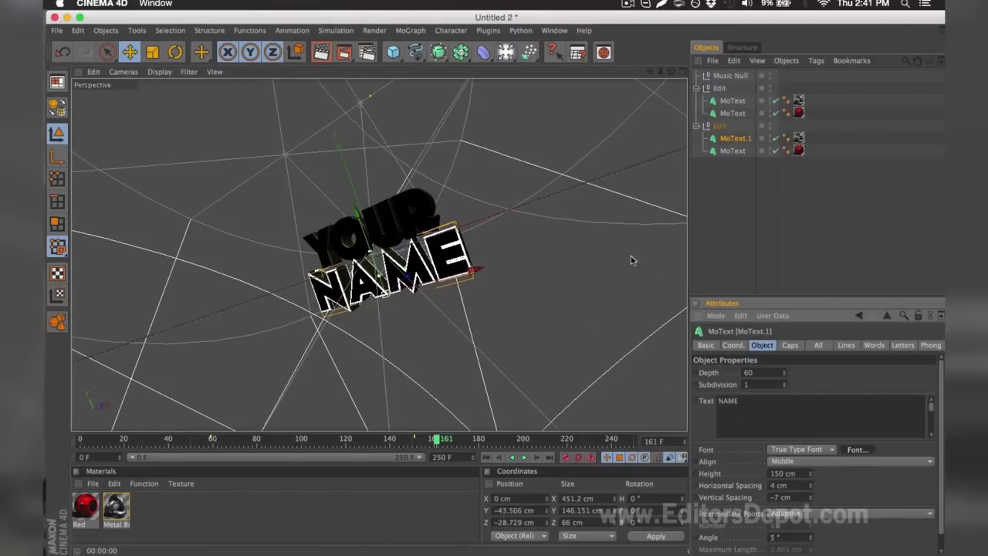
click(290, 83)
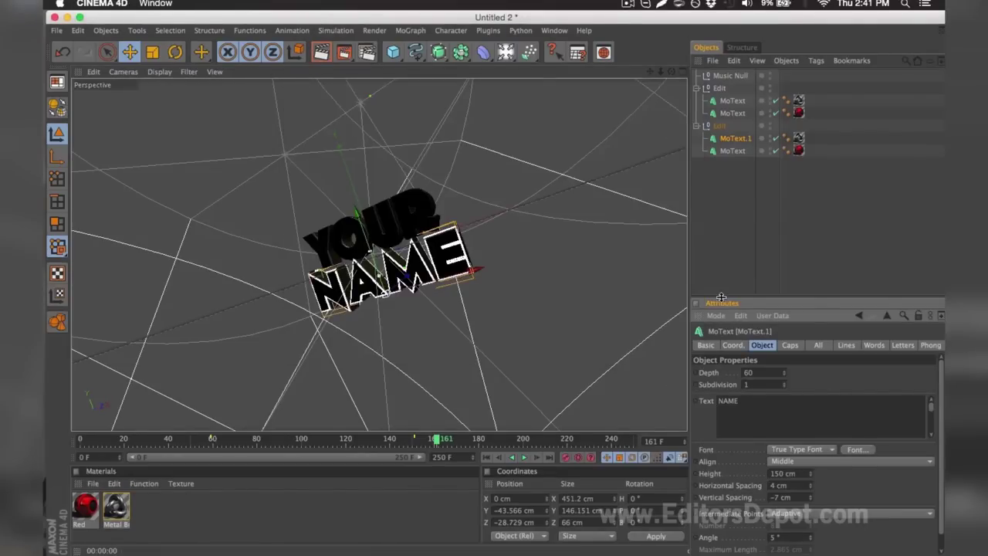
click(728, 253)
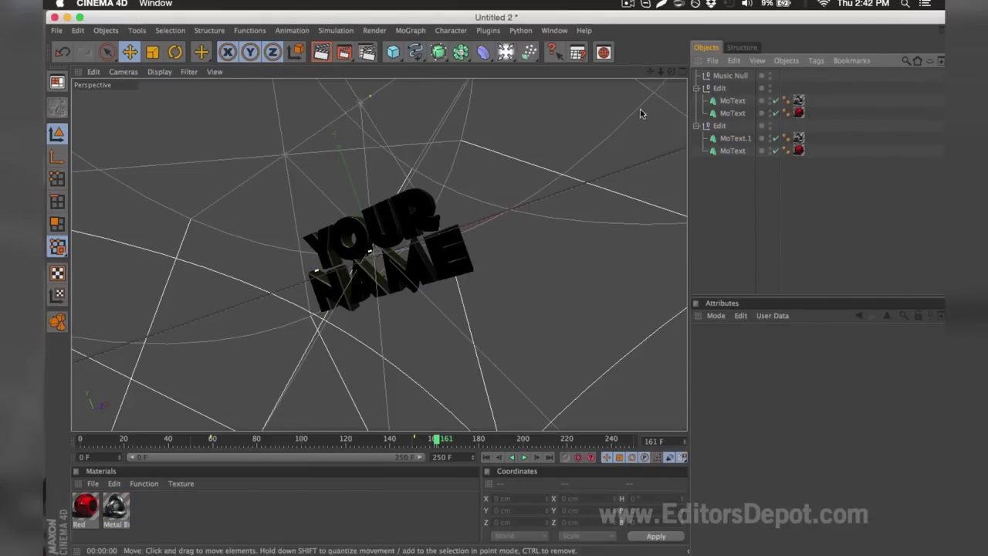
Step: Replace YOUR with EDITORS in both first-group MoText objects and render a preview
click(732, 101)
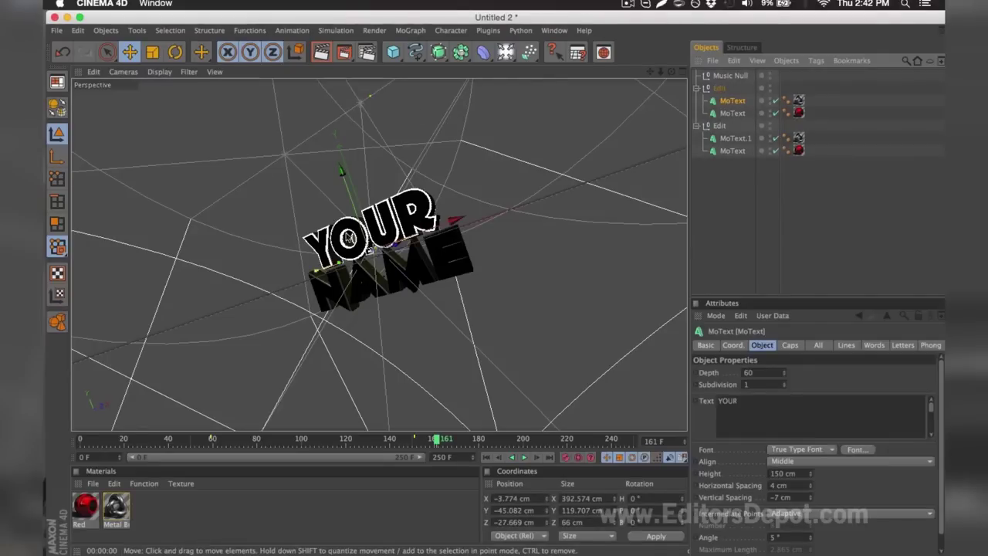
drag(764, 406, 692, 378)
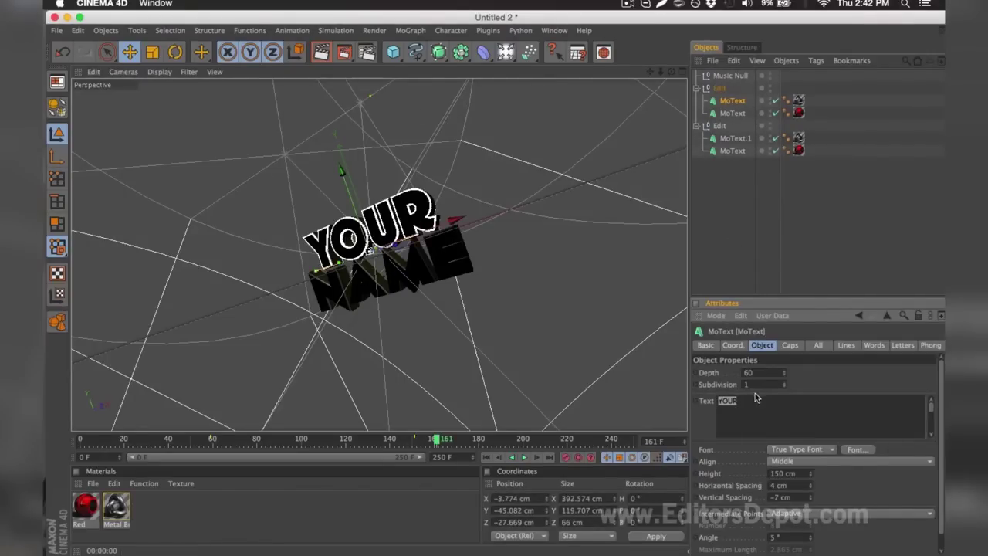
text(EDITORS)
click(731, 113)
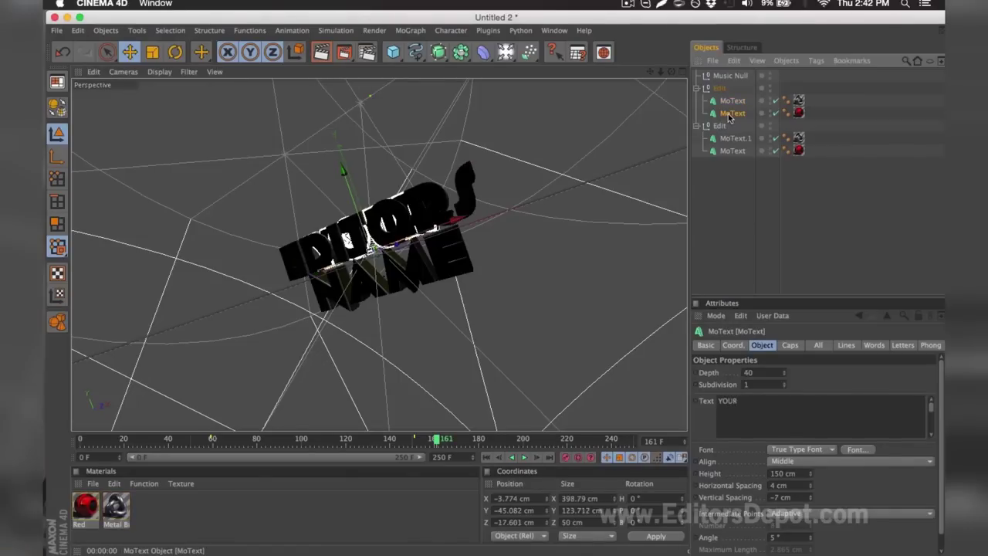
double_click(727, 401)
text(EDITORS)
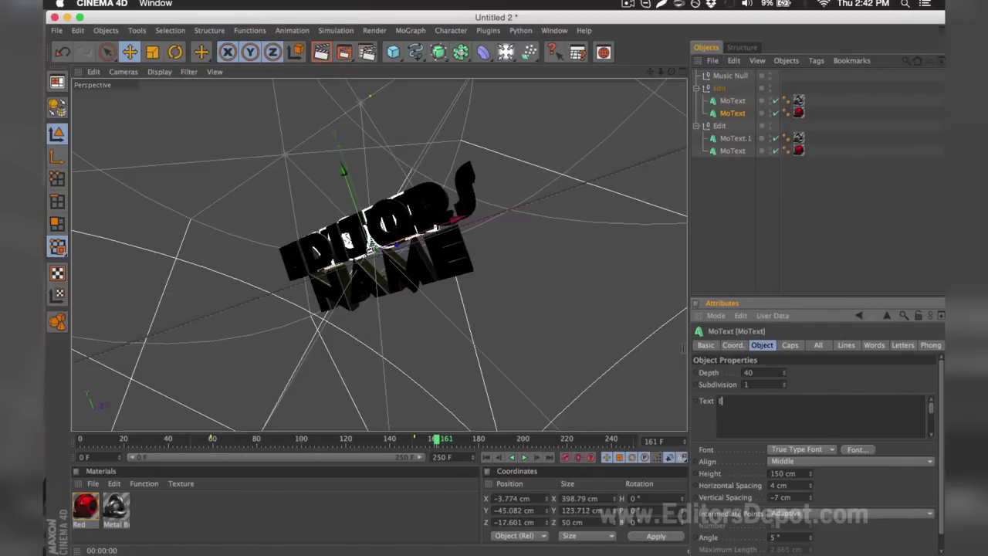
click(737, 219)
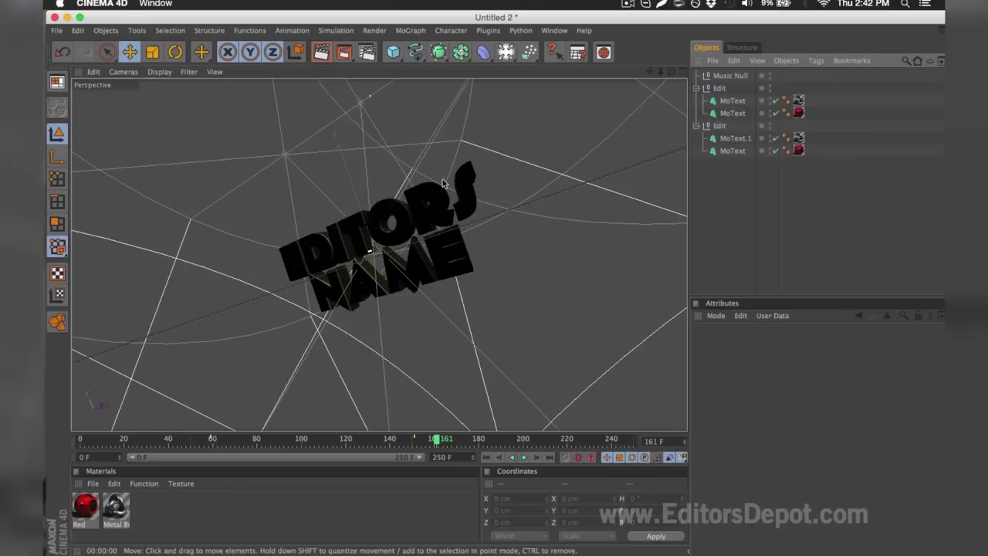
click(321, 52)
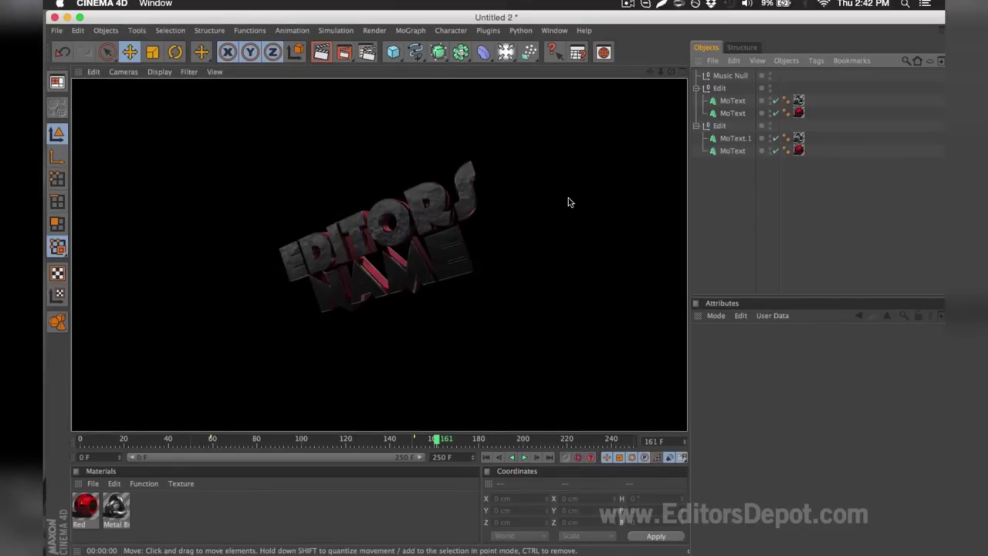
Step: Change both NAME MoText objects to DEPOT and preview the EDITORS DEPOT render
click(735, 138)
shift+click(732, 151)
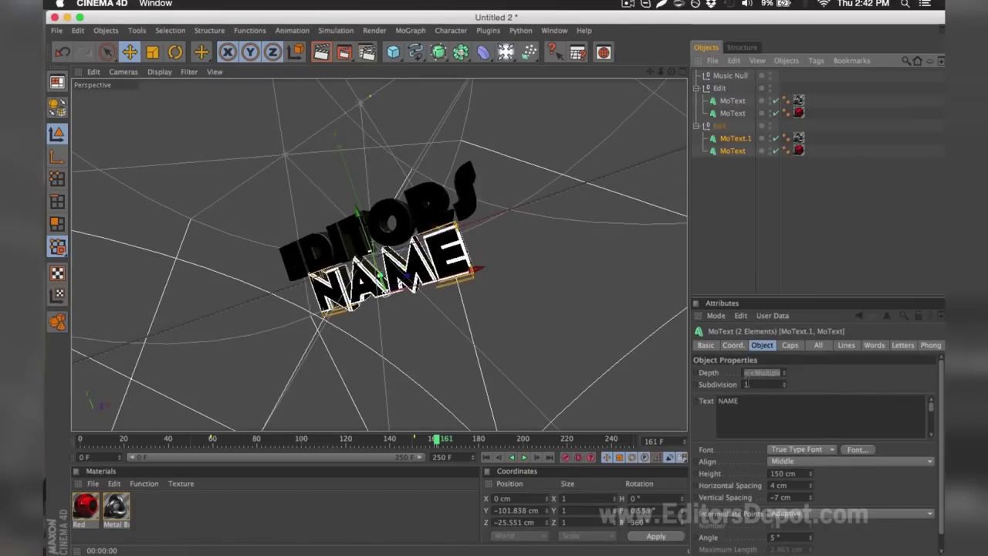
click(739, 402)
key(super+a)
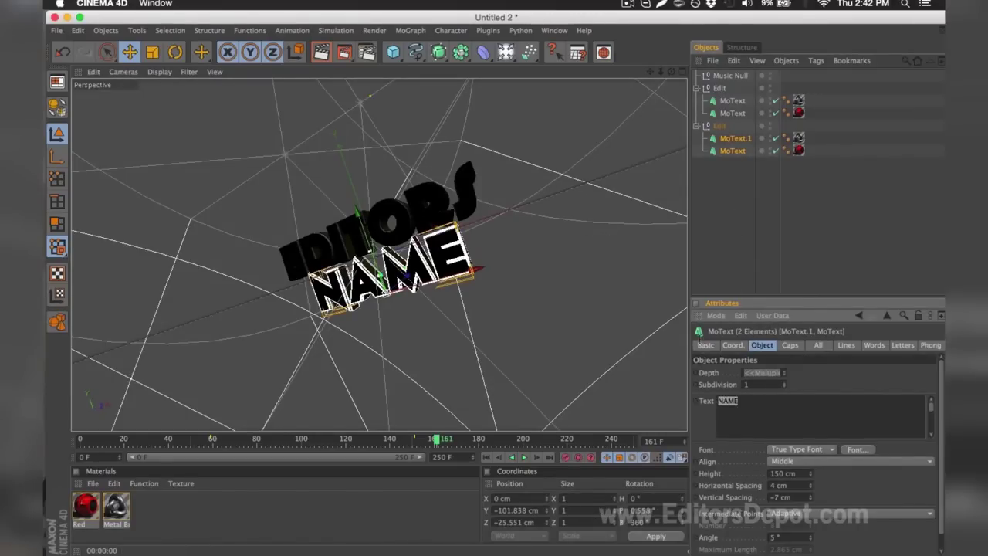
text(DEPOT)
click(705, 209)
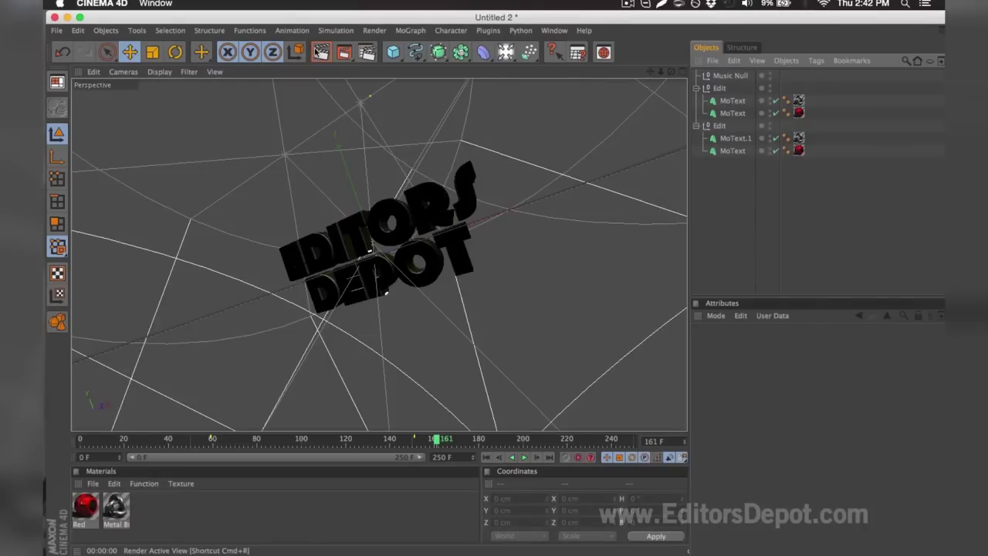
click(321, 51)
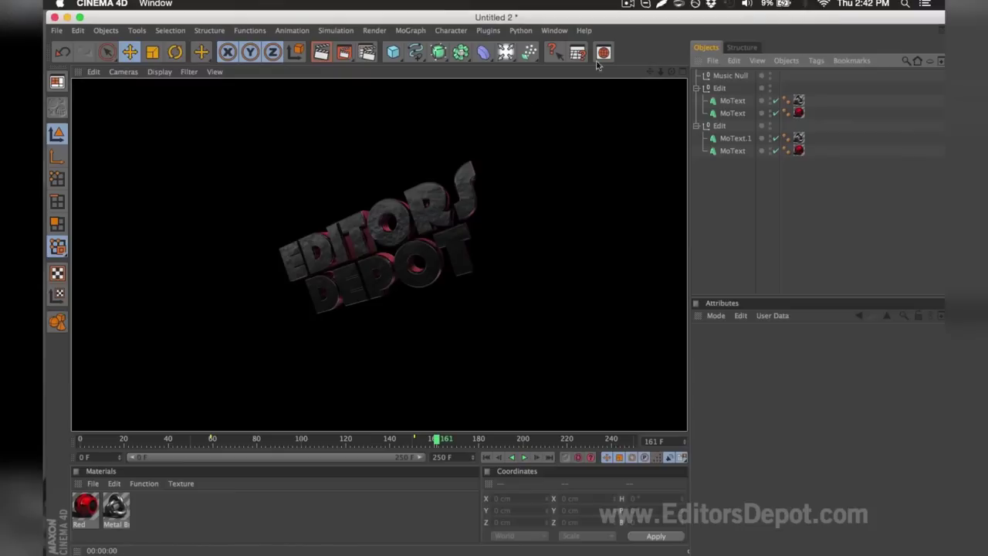
click(467, 151)
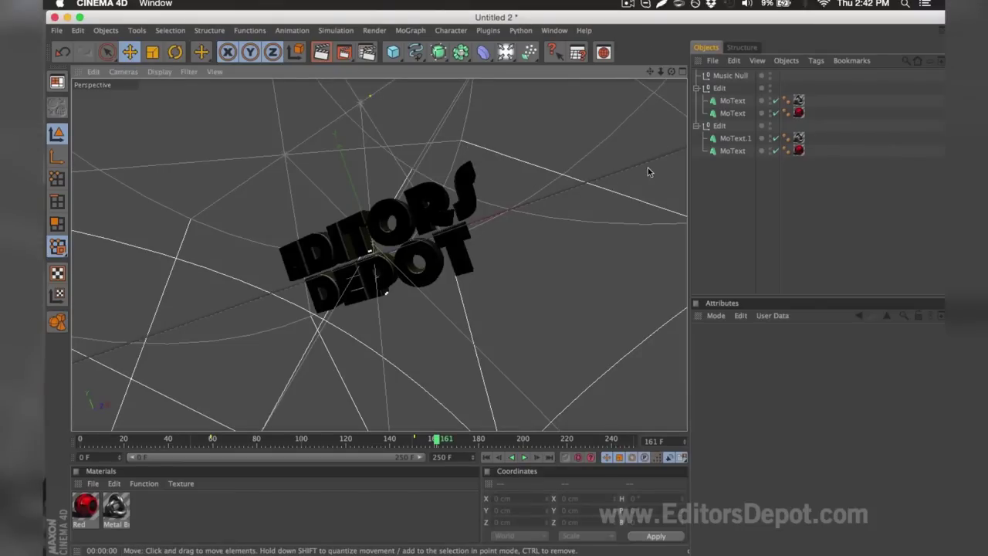
Step: Set the Red material's colour to magenta: R 217, G 46, B 210
double_click(86, 511)
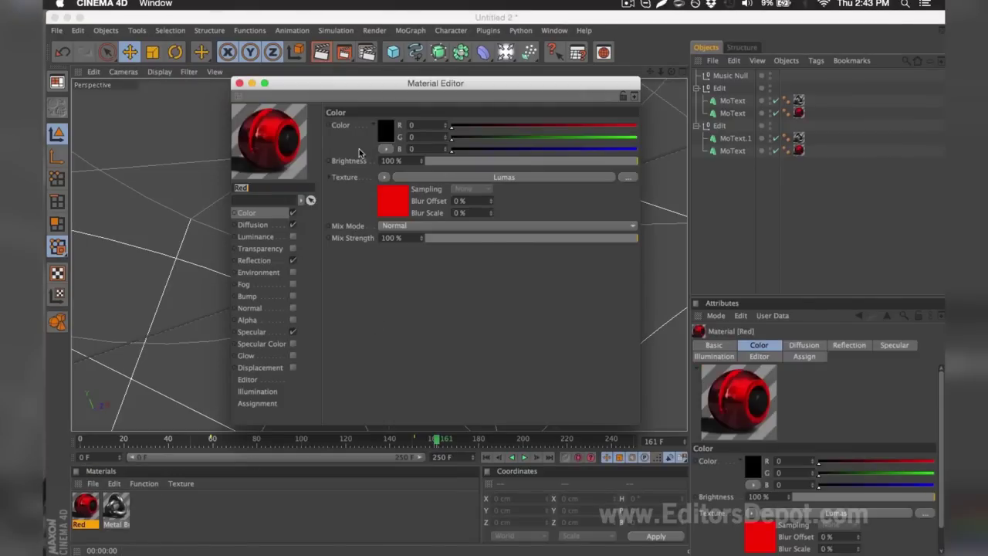
drag(538, 123, 603, 148)
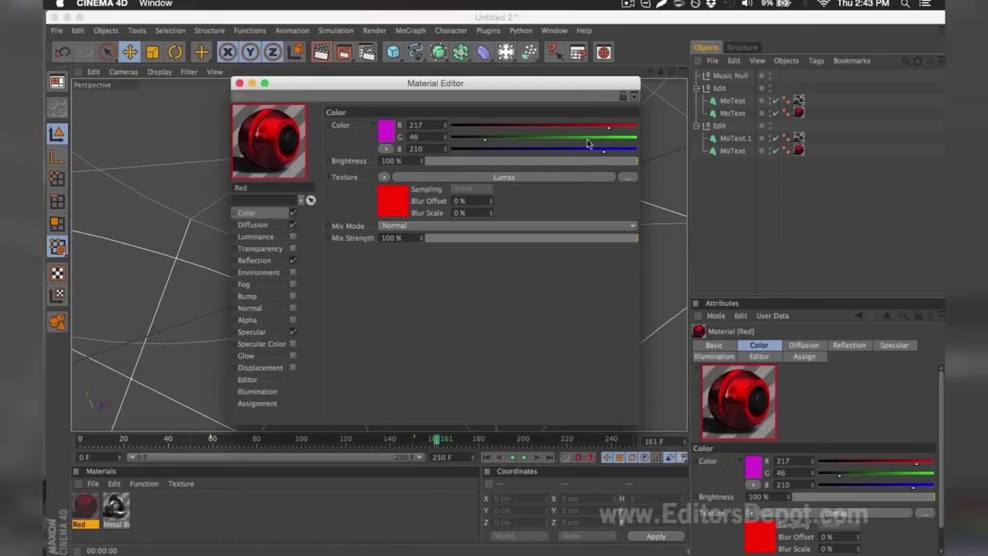
click(239, 82)
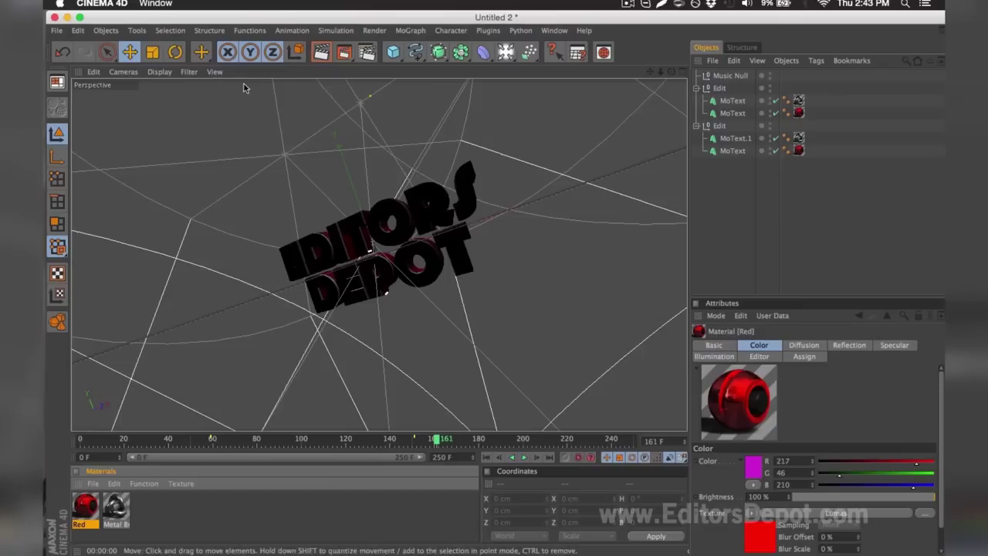
Step: Set the render frame range to All Frames
click(366, 54)
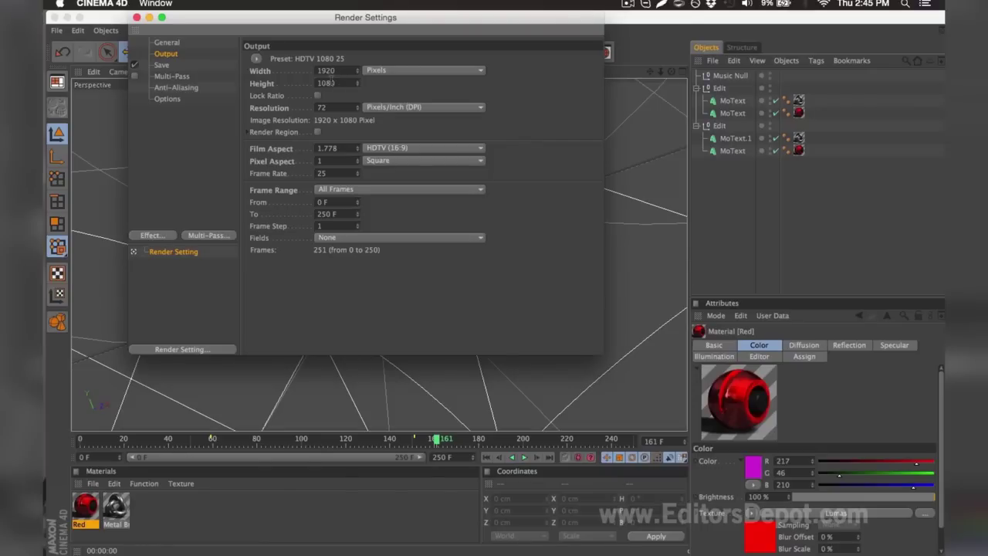
click(332, 189)
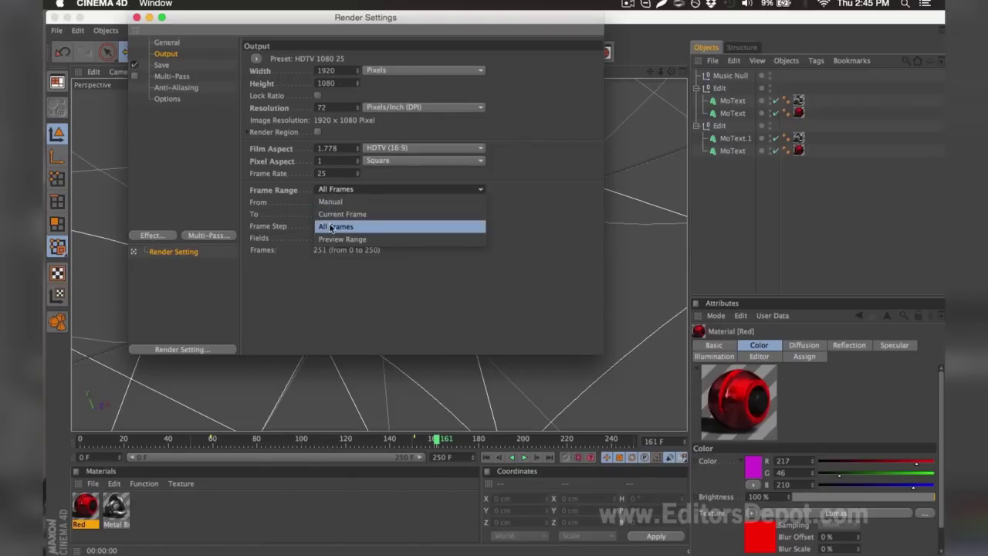
click(329, 226)
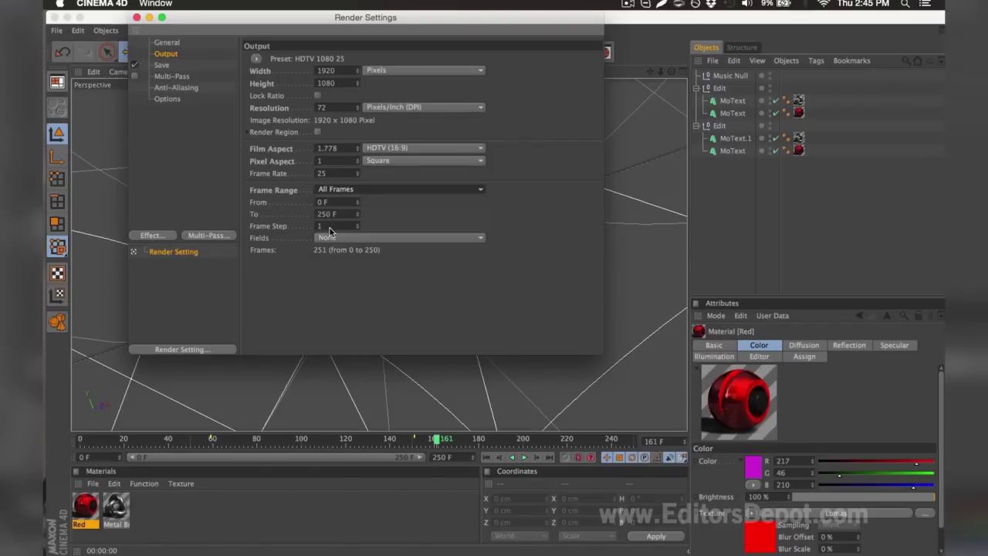
Step: Save the render output as PNG files named render in the TEMPLATE RENDER folder
click(196, 65)
click(340, 96)
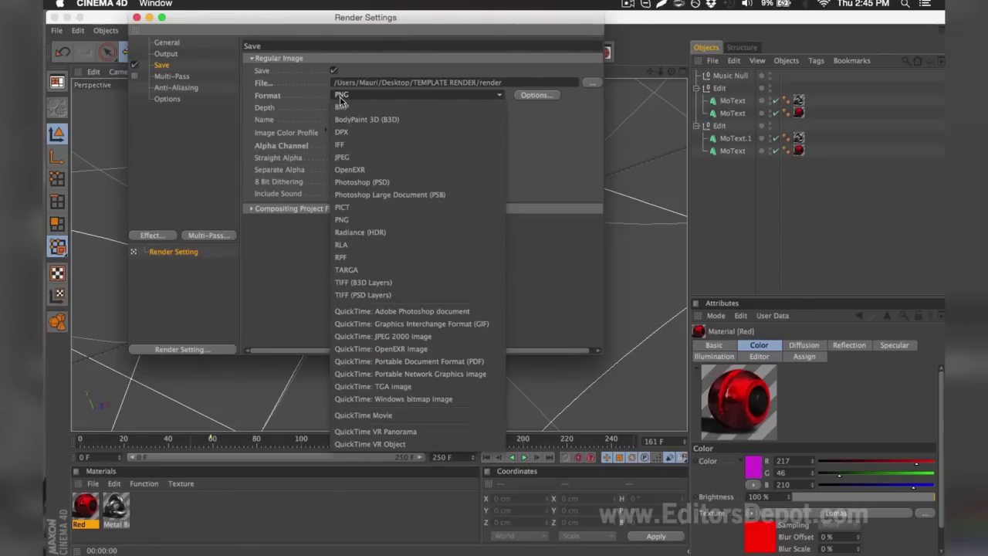
click(341, 98)
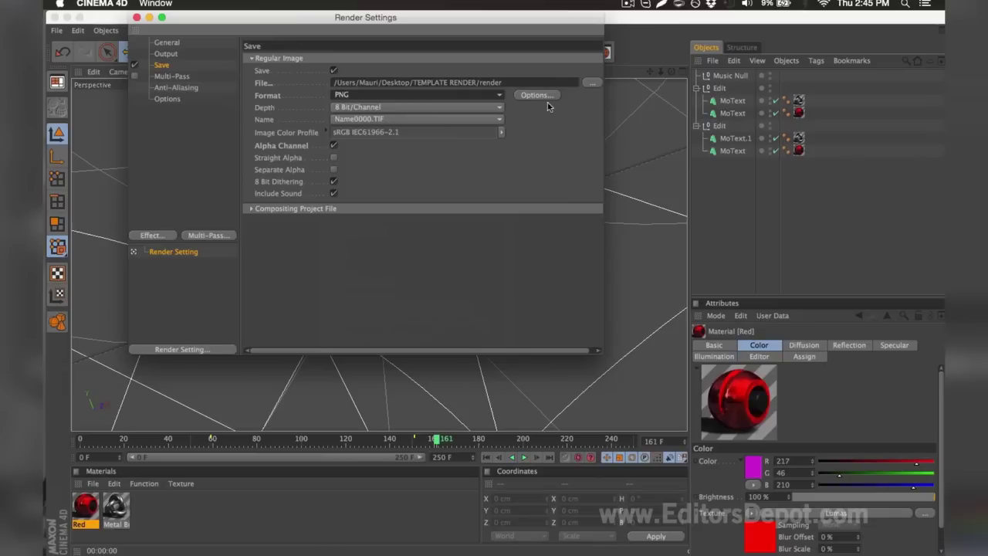
click(589, 82)
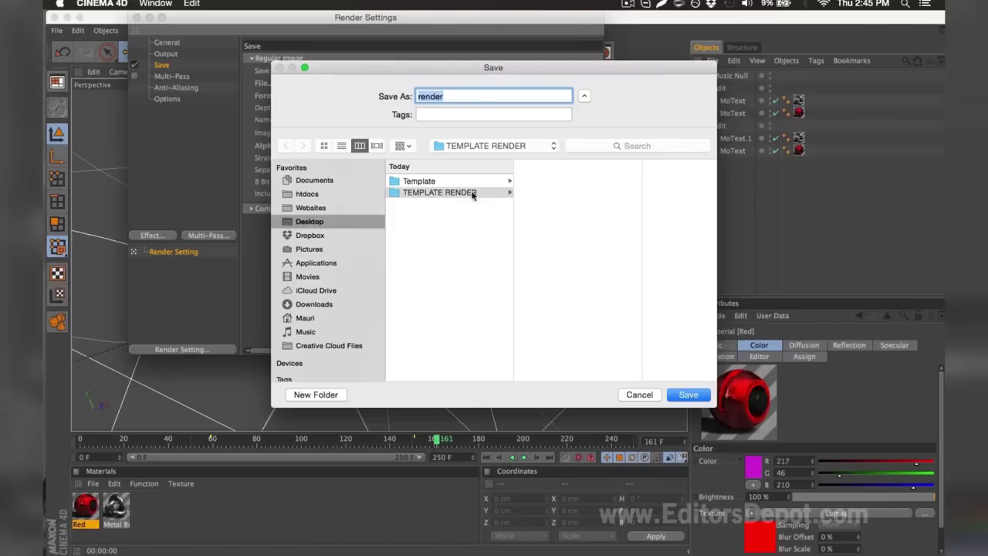
click(442, 96)
drag(441, 96, 418, 95)
click(445, 96)
key(Return)
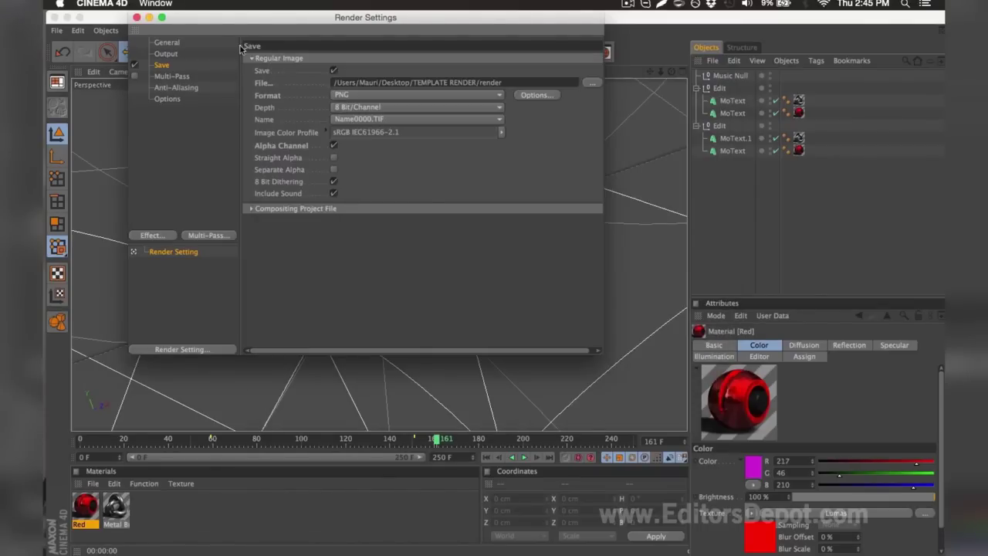
click(137, 17)
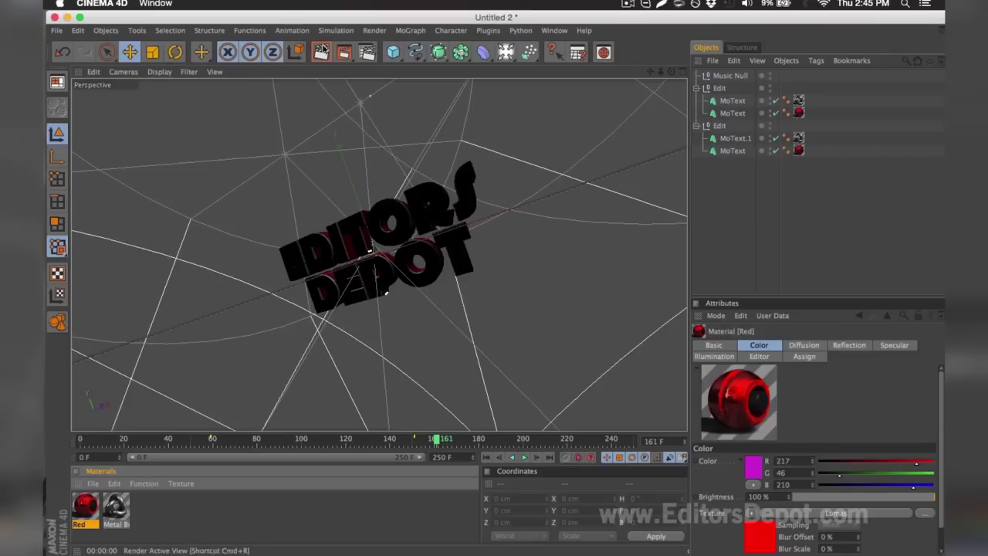
Step: Start rendering to the Picture Viewer and open Template V8.0.aep from Finder
click(344, 54)
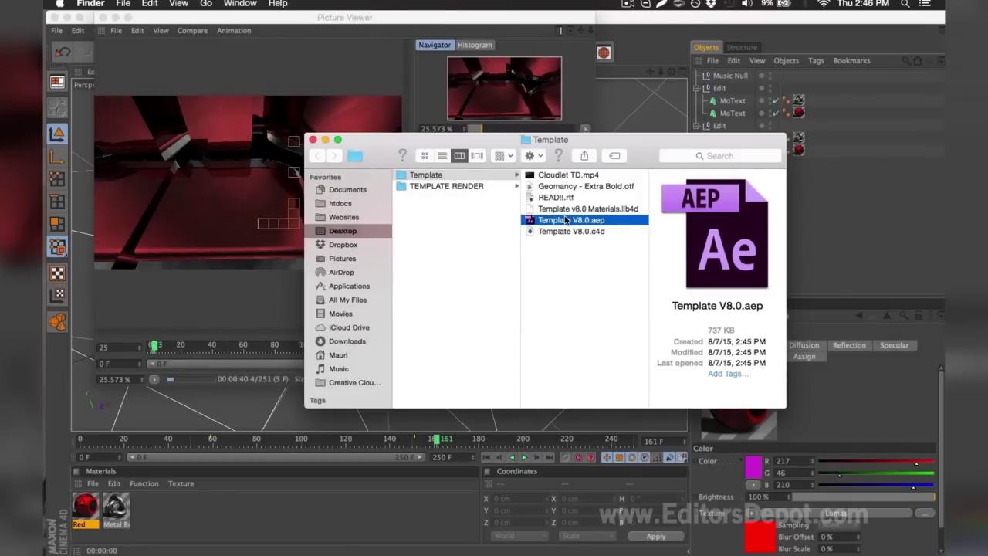
double_click(566, 221)
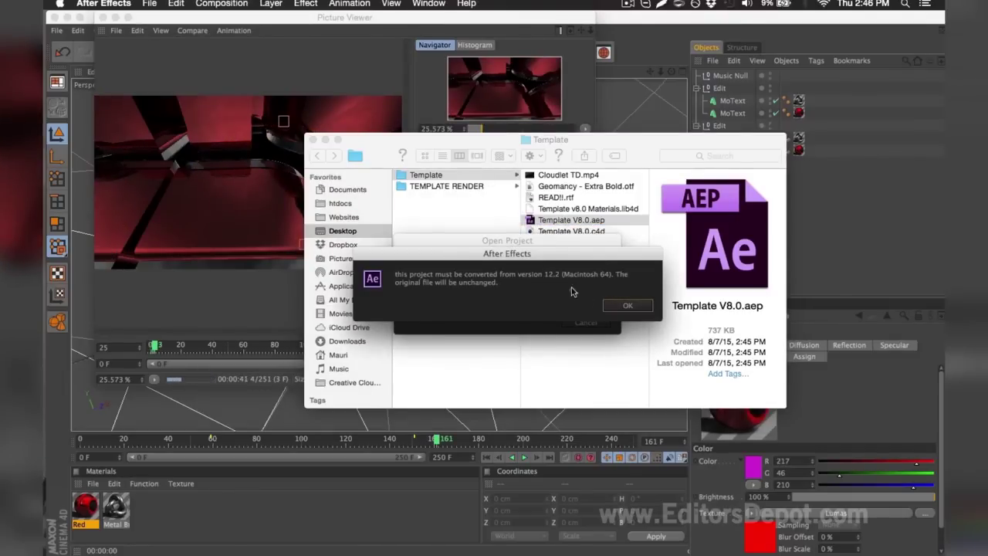
Step: Accept the project conversion and dismiss the 2-missing-files warning
click(625, 304)
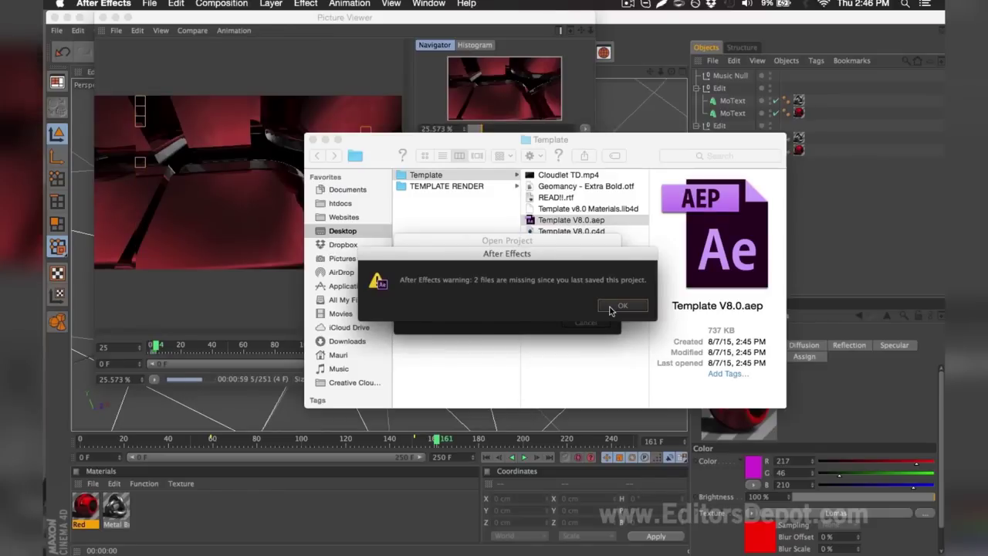
click(610, 307)
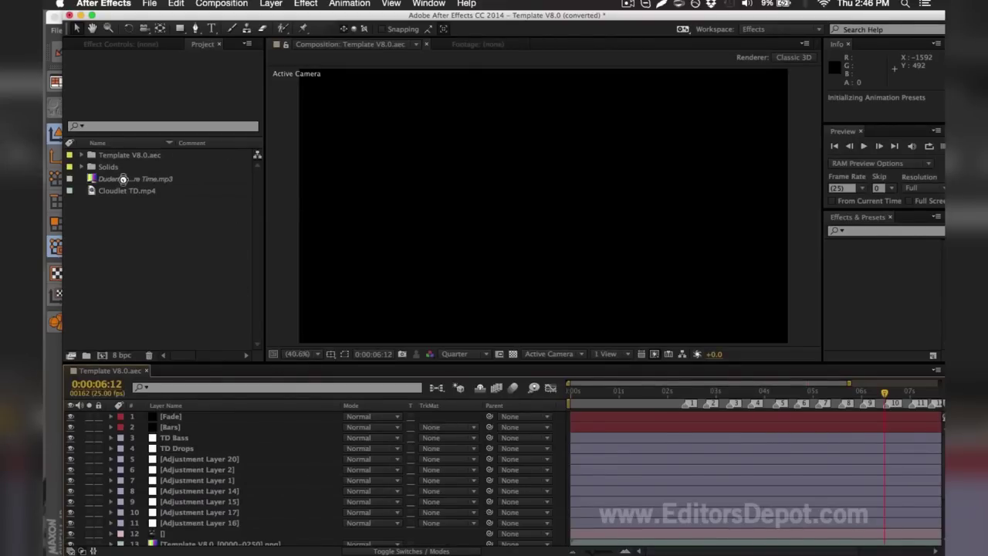
click(112, 179)
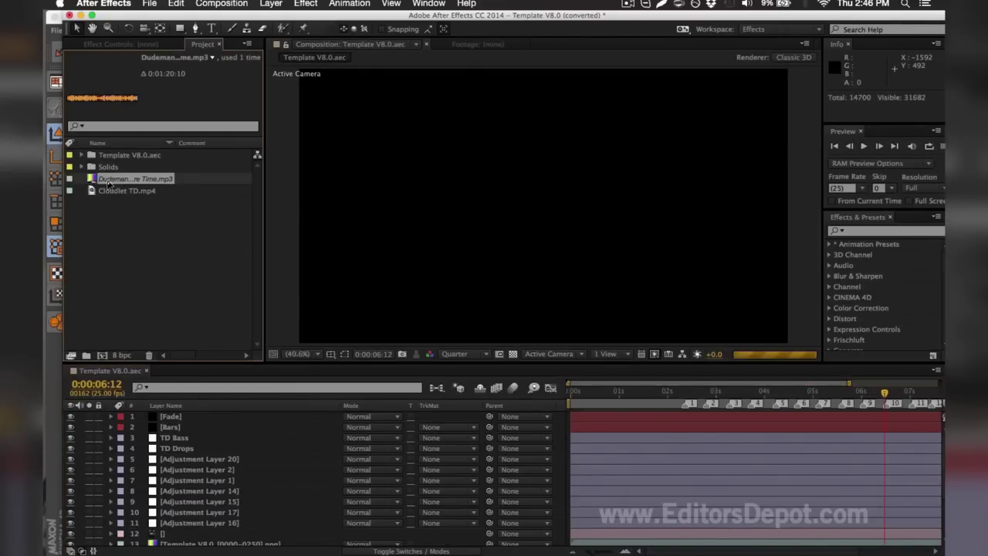
key(super+h)
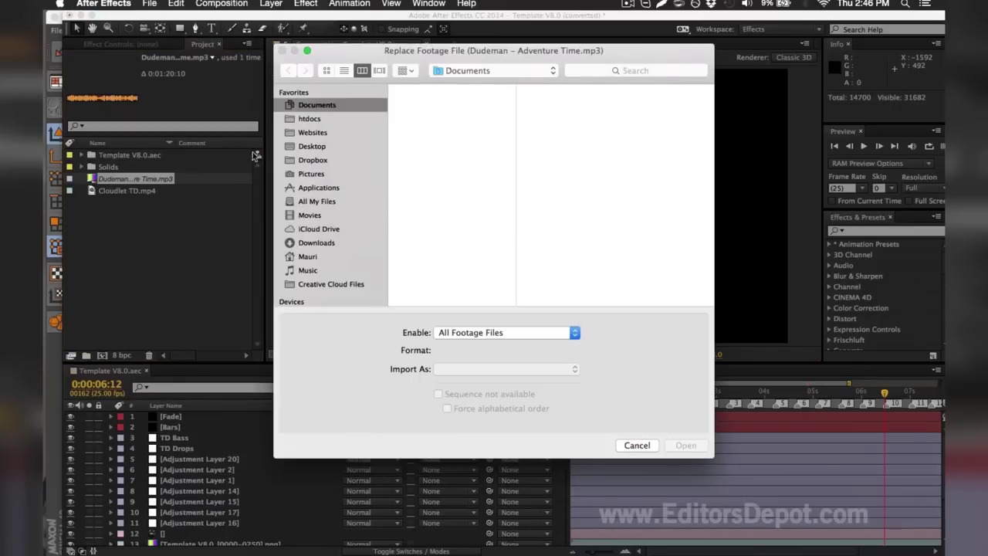
click(283, 148)
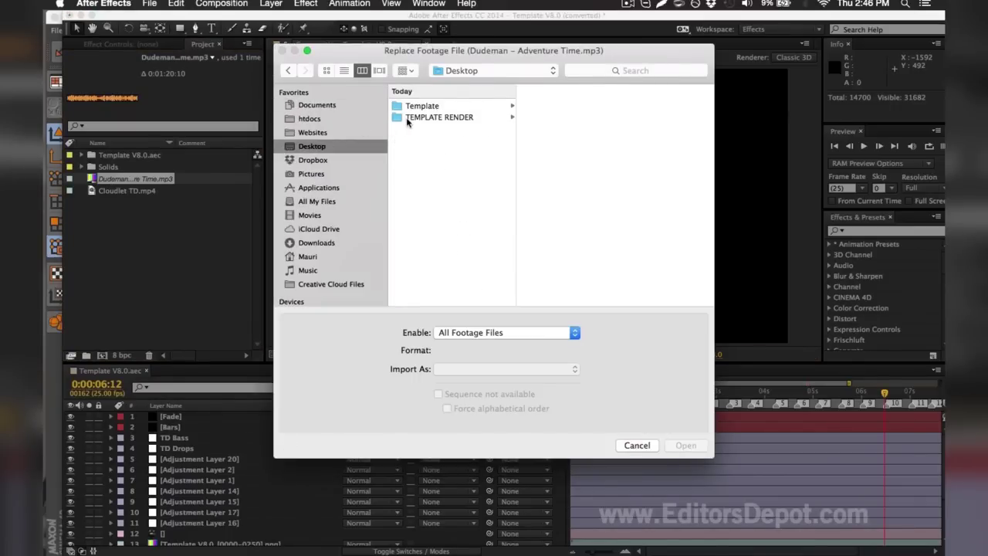
click(409, 107)
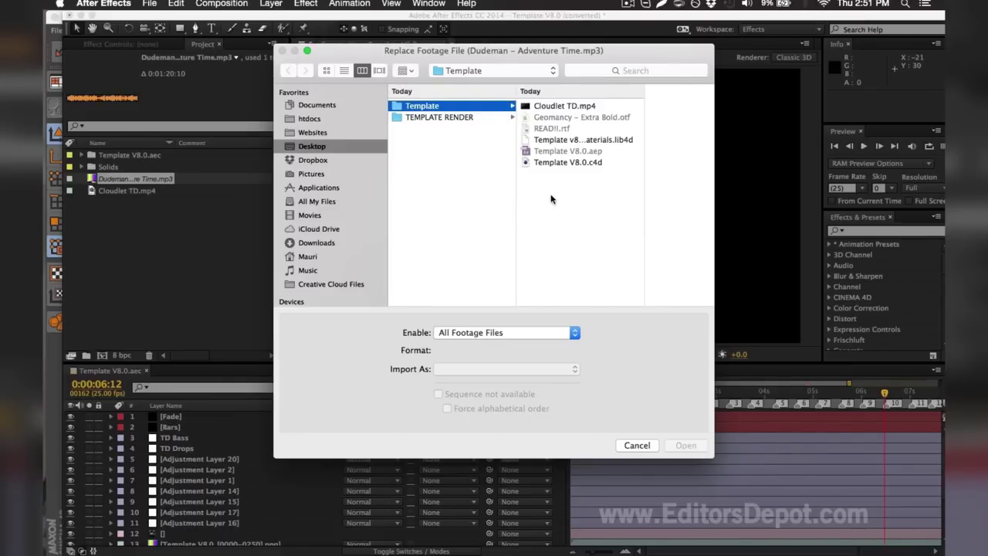
key(Escape)
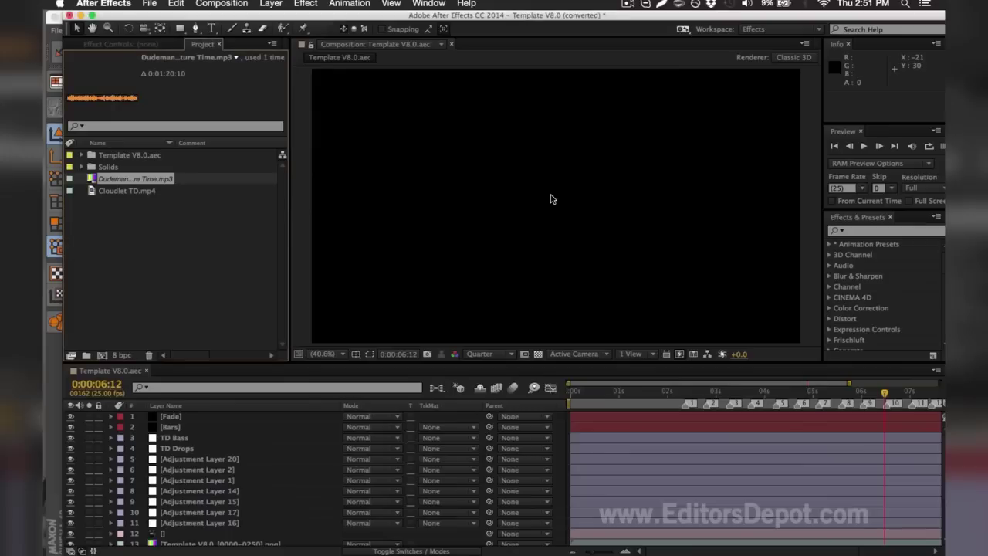
right_click(174, 183)
click(212, 333)
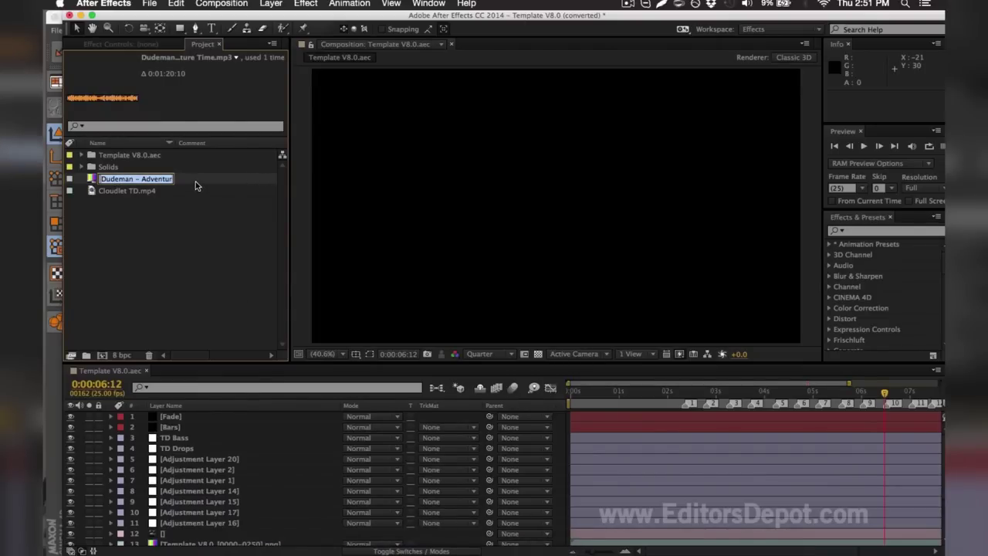
key(Return)
click(198, 225)
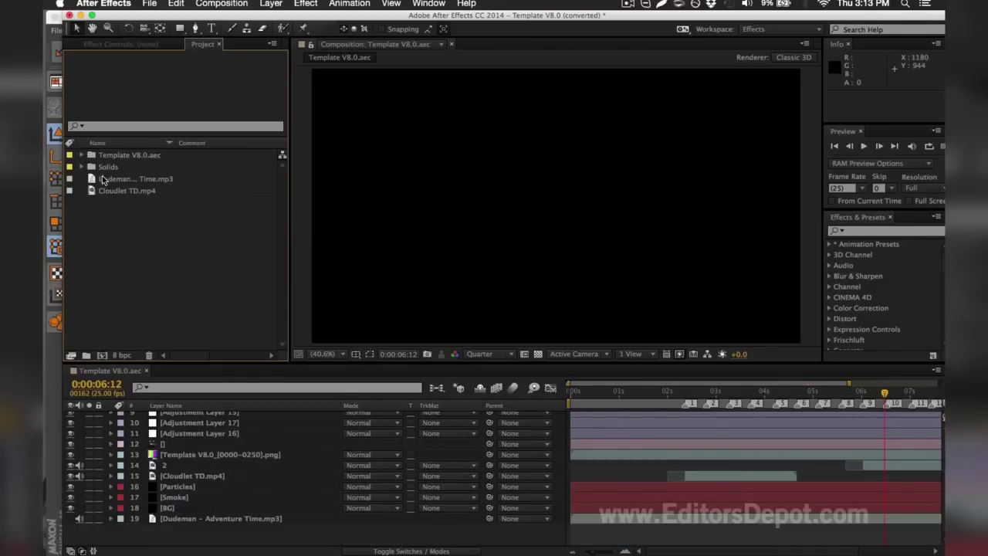
Step: Expand Template V8.0.aec and select the missing Template V8.0 PNG footage
click(109, 180)
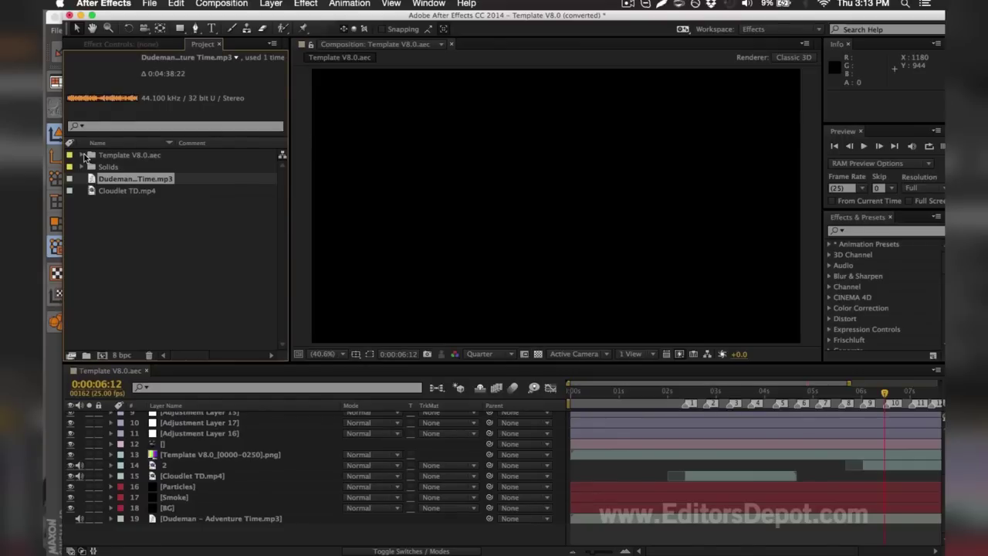
click(83, 155)
click(116, 180)
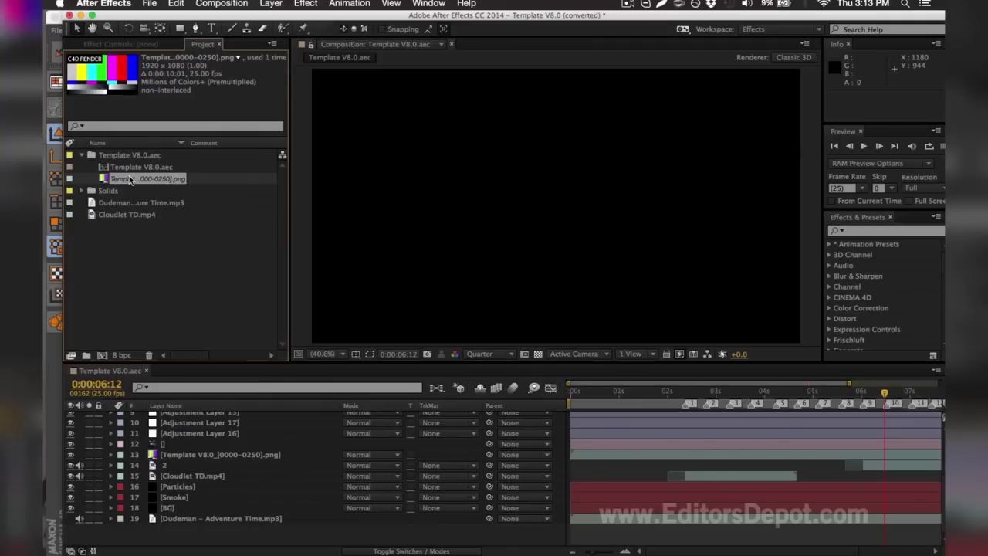
Step: Replace it with the render0000–render0250 PNG sequence from TEMPLATE RENDER
key(super+h)
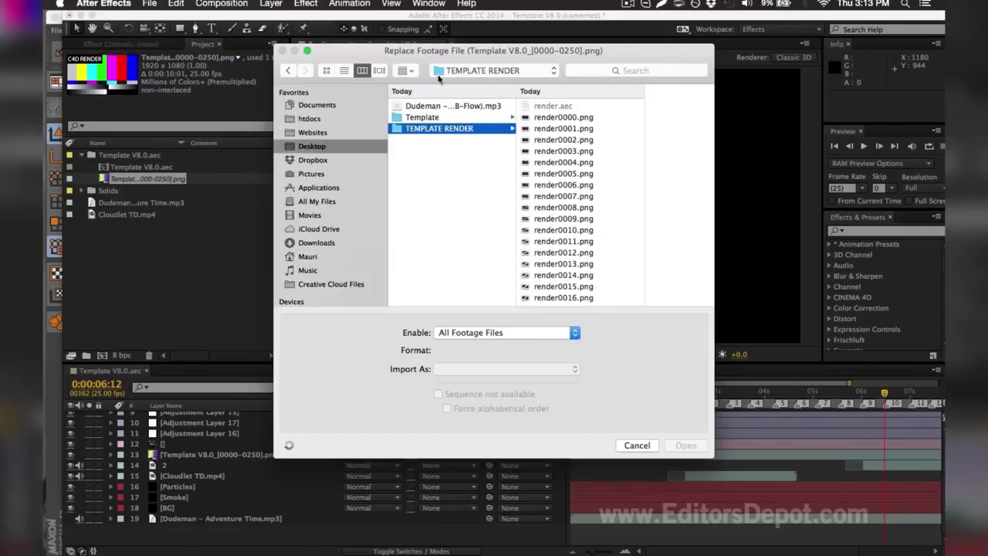
click(559, 117)
scroll(554, 133, down, 3)
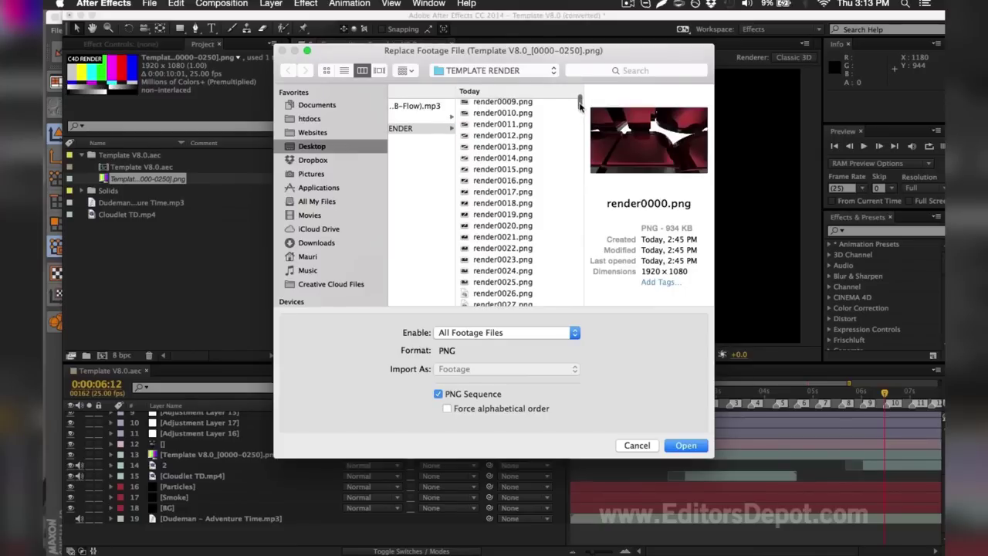
drag(580, 106, 581, 346)
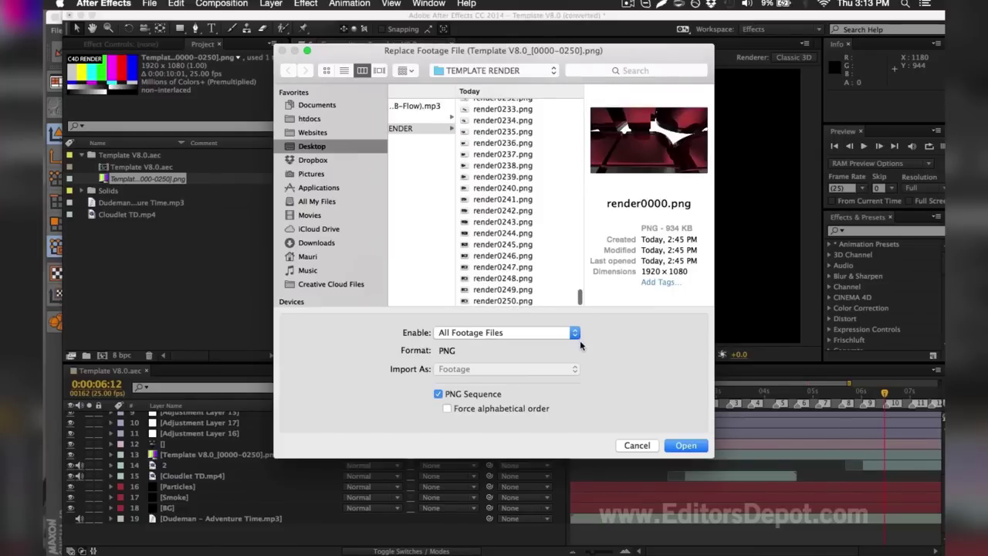
shift+click(518, 300)
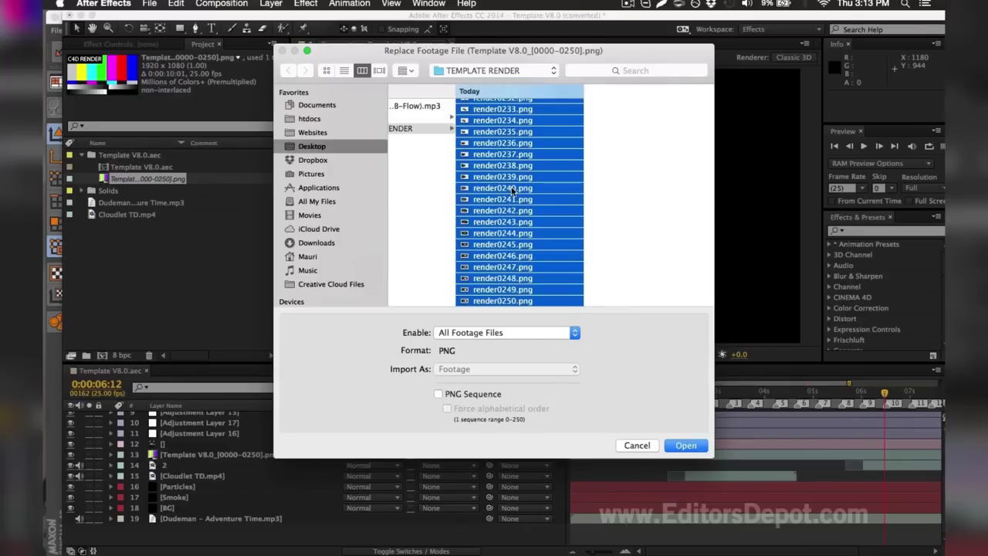
scroll(487, 290, up, 3)
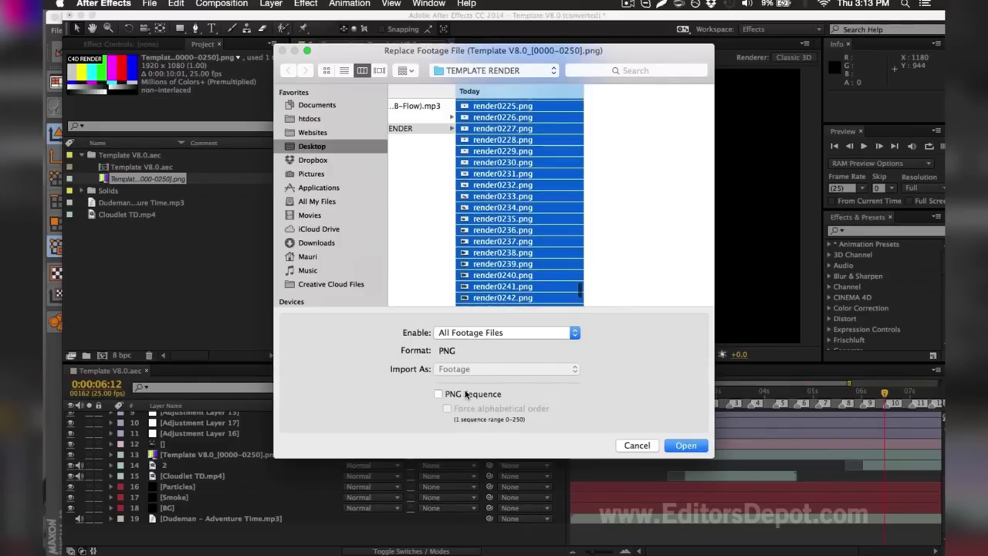
click(437, 395)
click(694, 446)
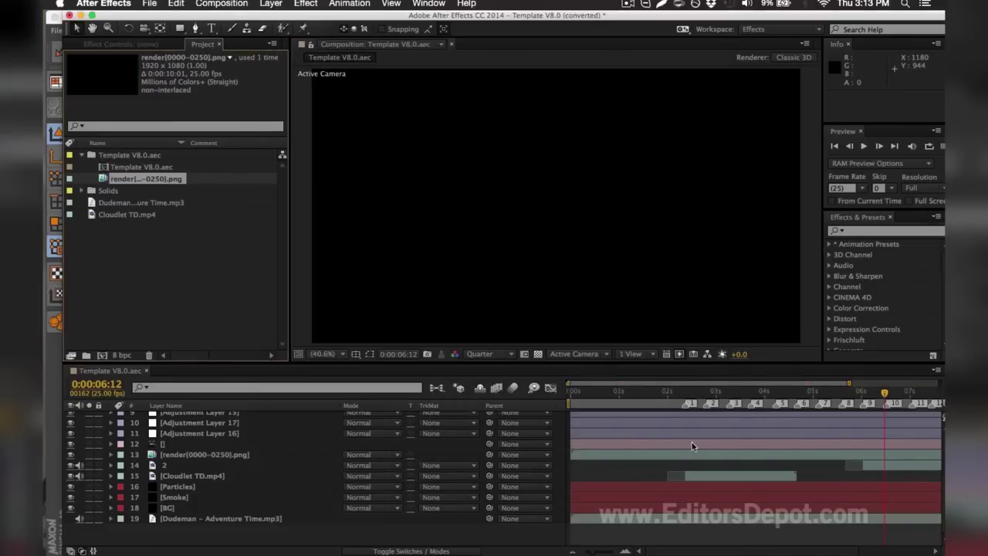
Step: Set the current time to 0:00:02:04 and select the TD Bass layer
scroll(647, 476, up, 5)
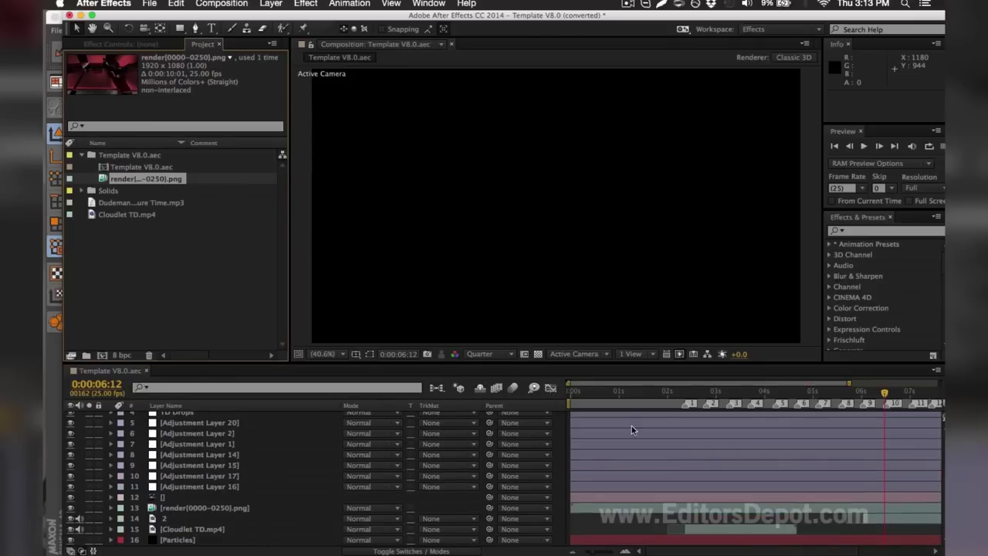
click(627, 392)
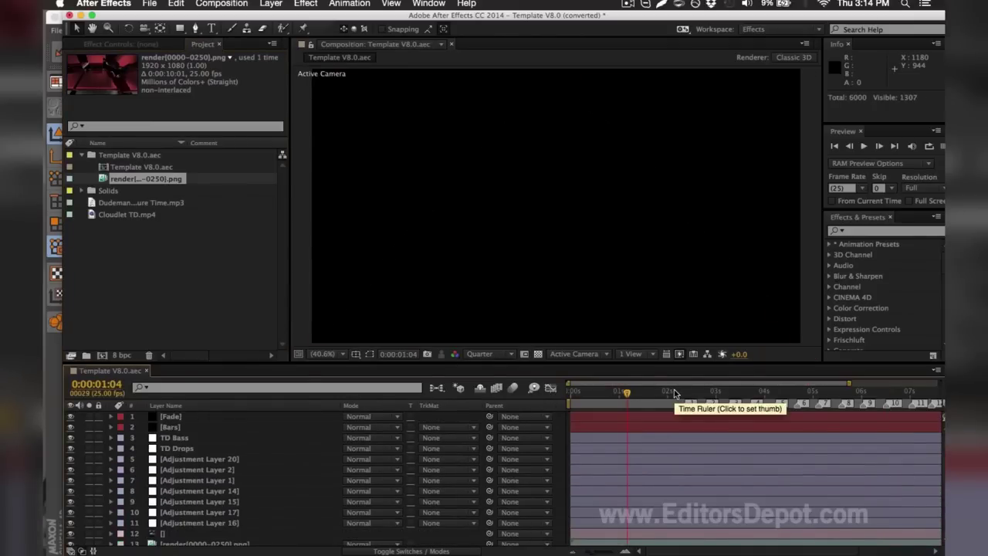
click(674, 393)
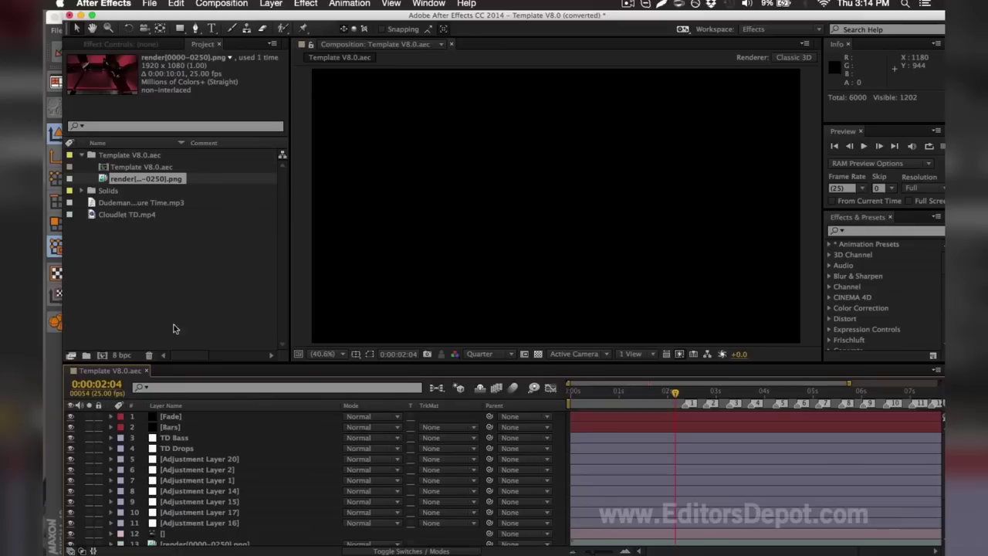
click(119, 437)
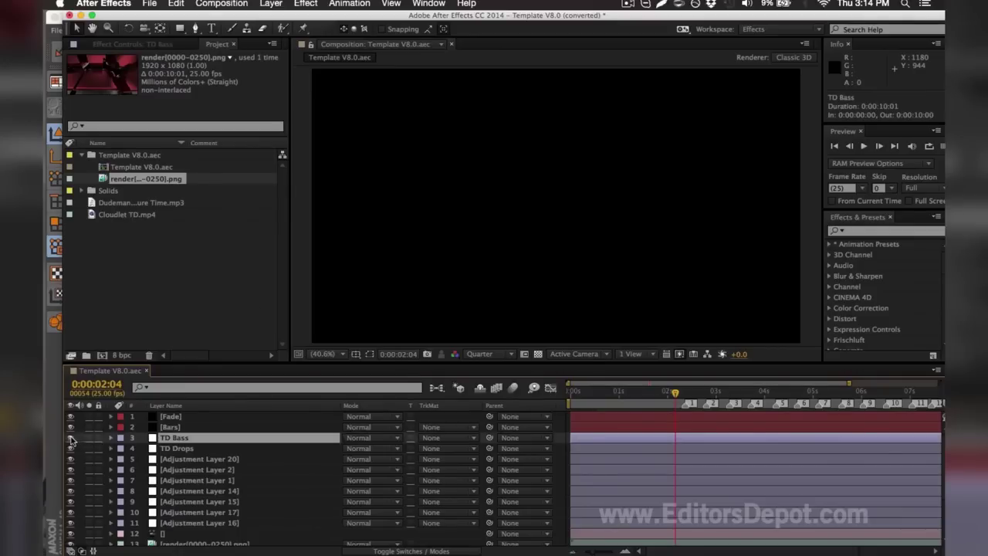
Step: Hide Adjustment Layers 5–11, then switch them back on so the rendered EDITORS DEPOT text shows
click(187, 524)
shift+click(176, 460)
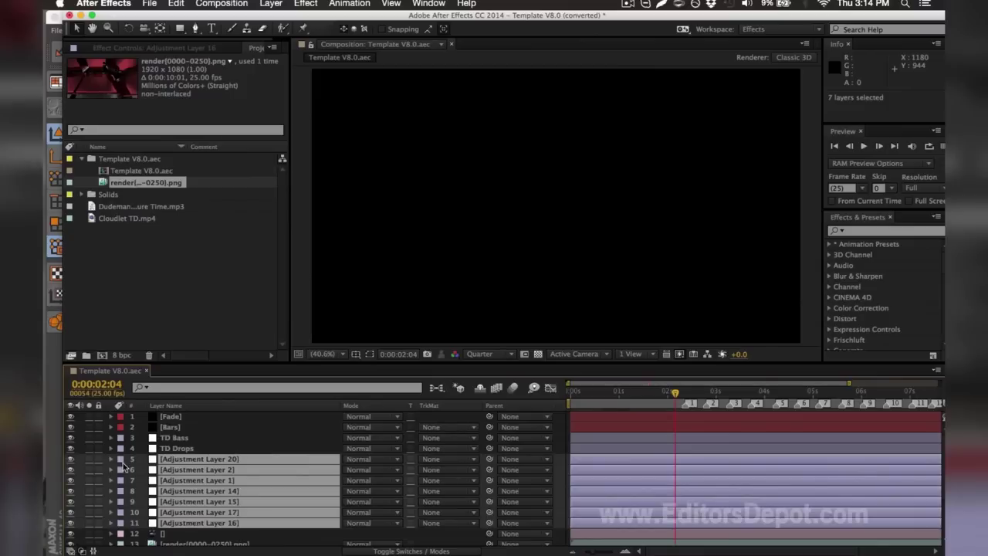
click(68, 463)
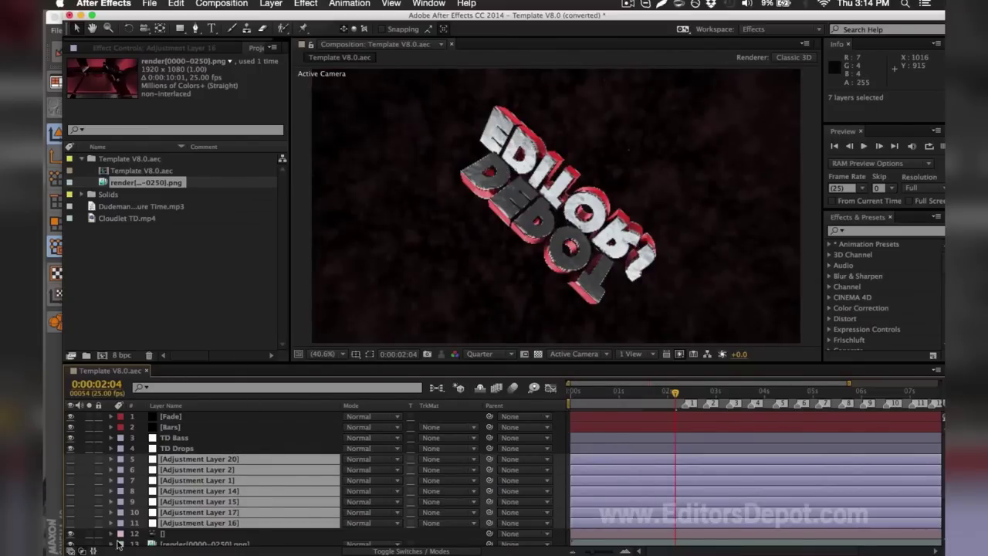
key(F2)
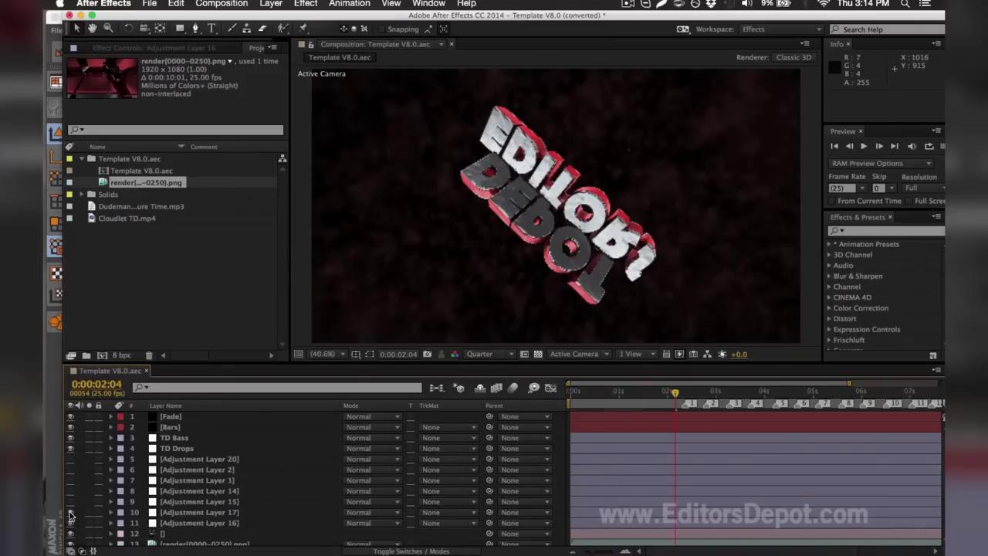
click(70, 501)
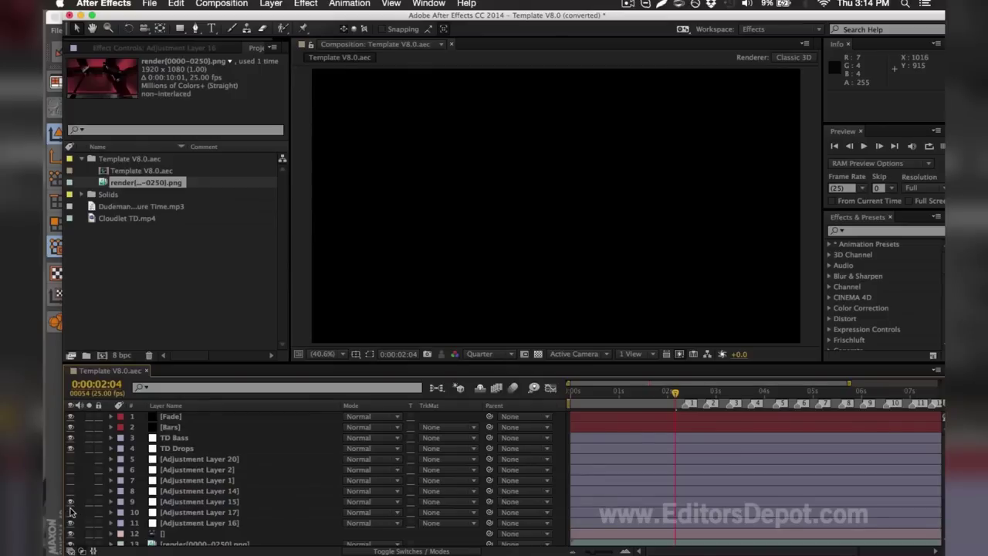
click(70, 490)
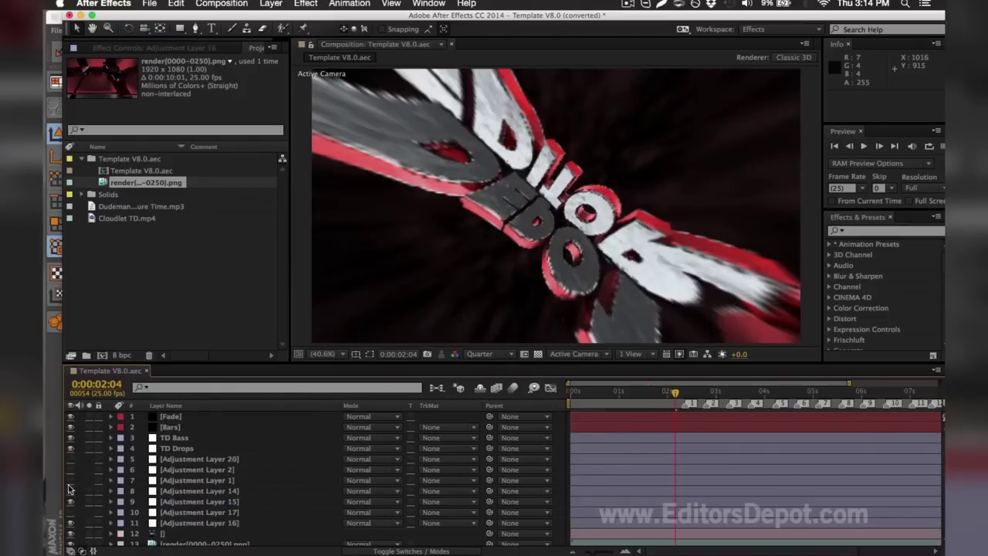
drag(70, 484, 70, 458)
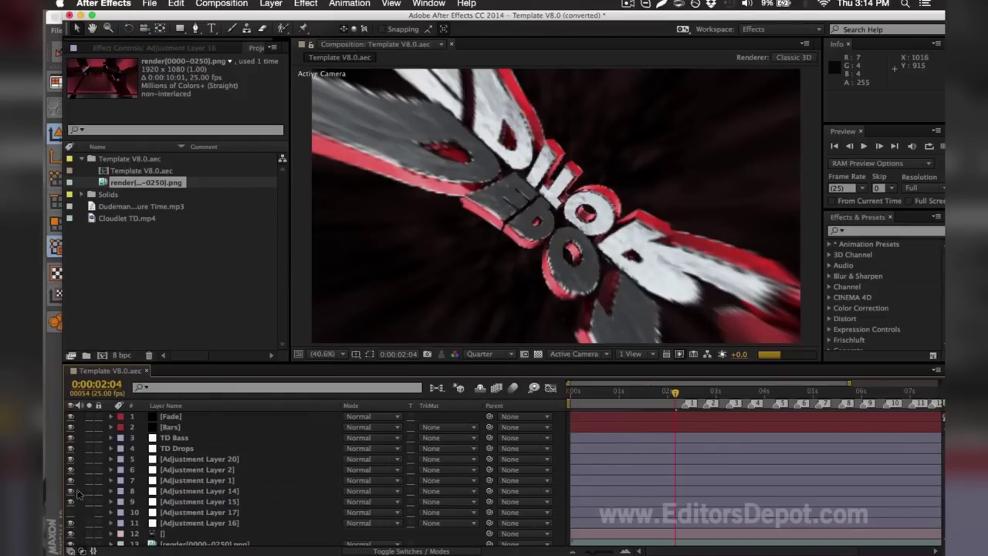
Step: Select Adjustment Layer 17 and move the playhead to 0:00:03:08
drag(689, 385, 700, 386)
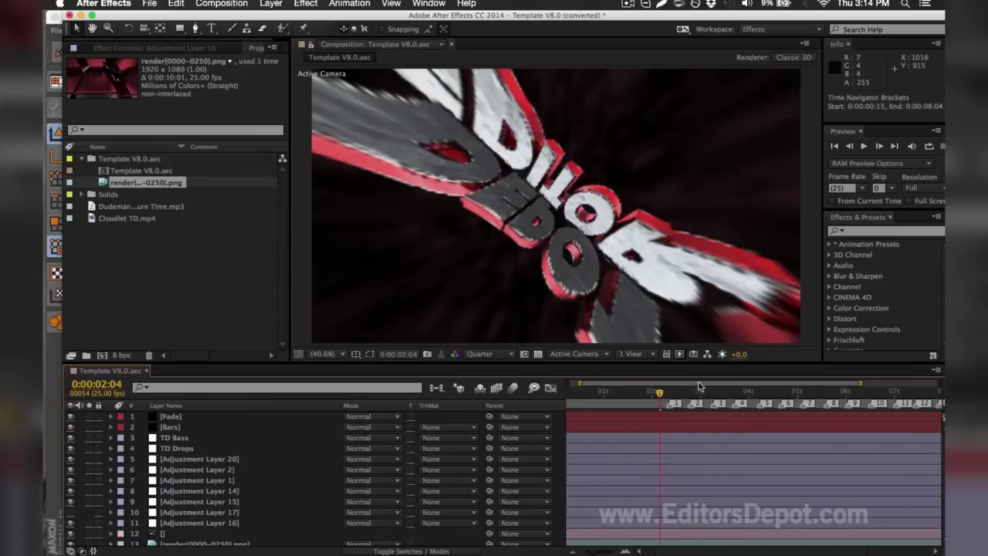
click(187, 502)
click(189, 512)
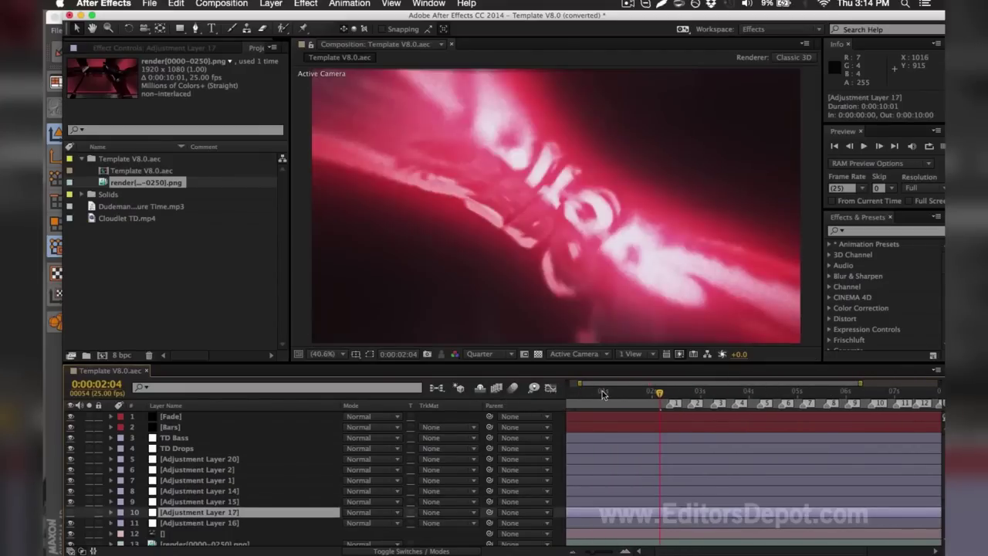
click(716, 393)
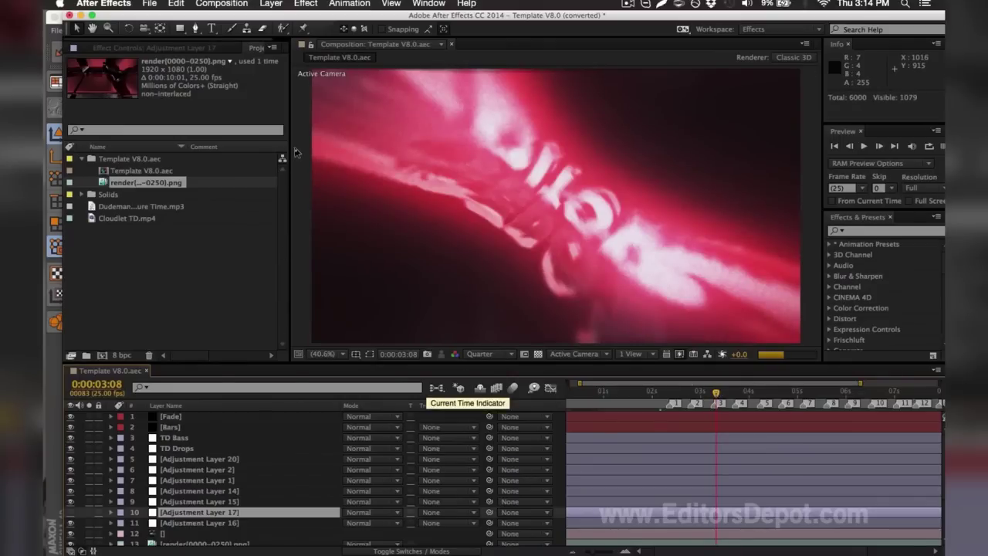
Step: Add the Template V8.0 composition to the Adobe Media Encoder queue from the Composition menu
click(225, 4)
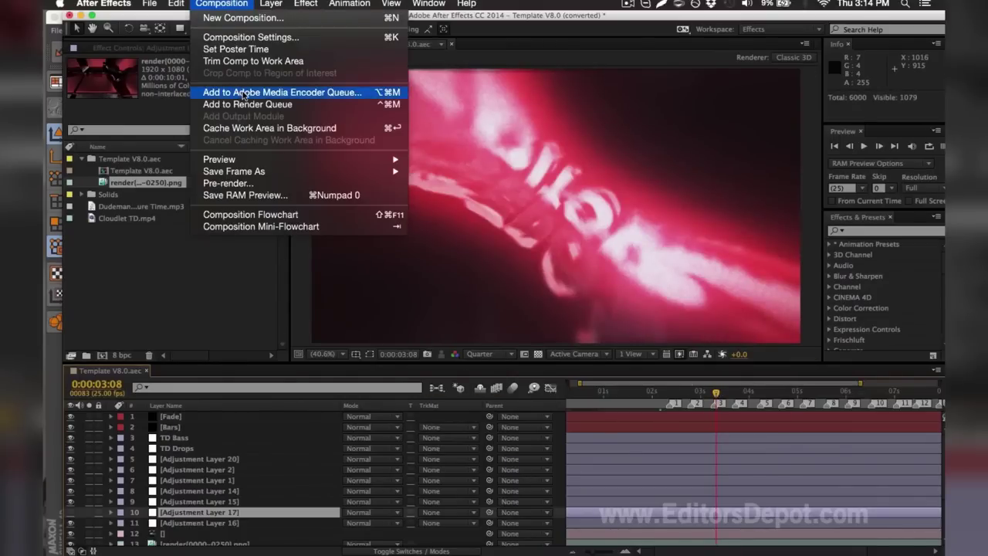